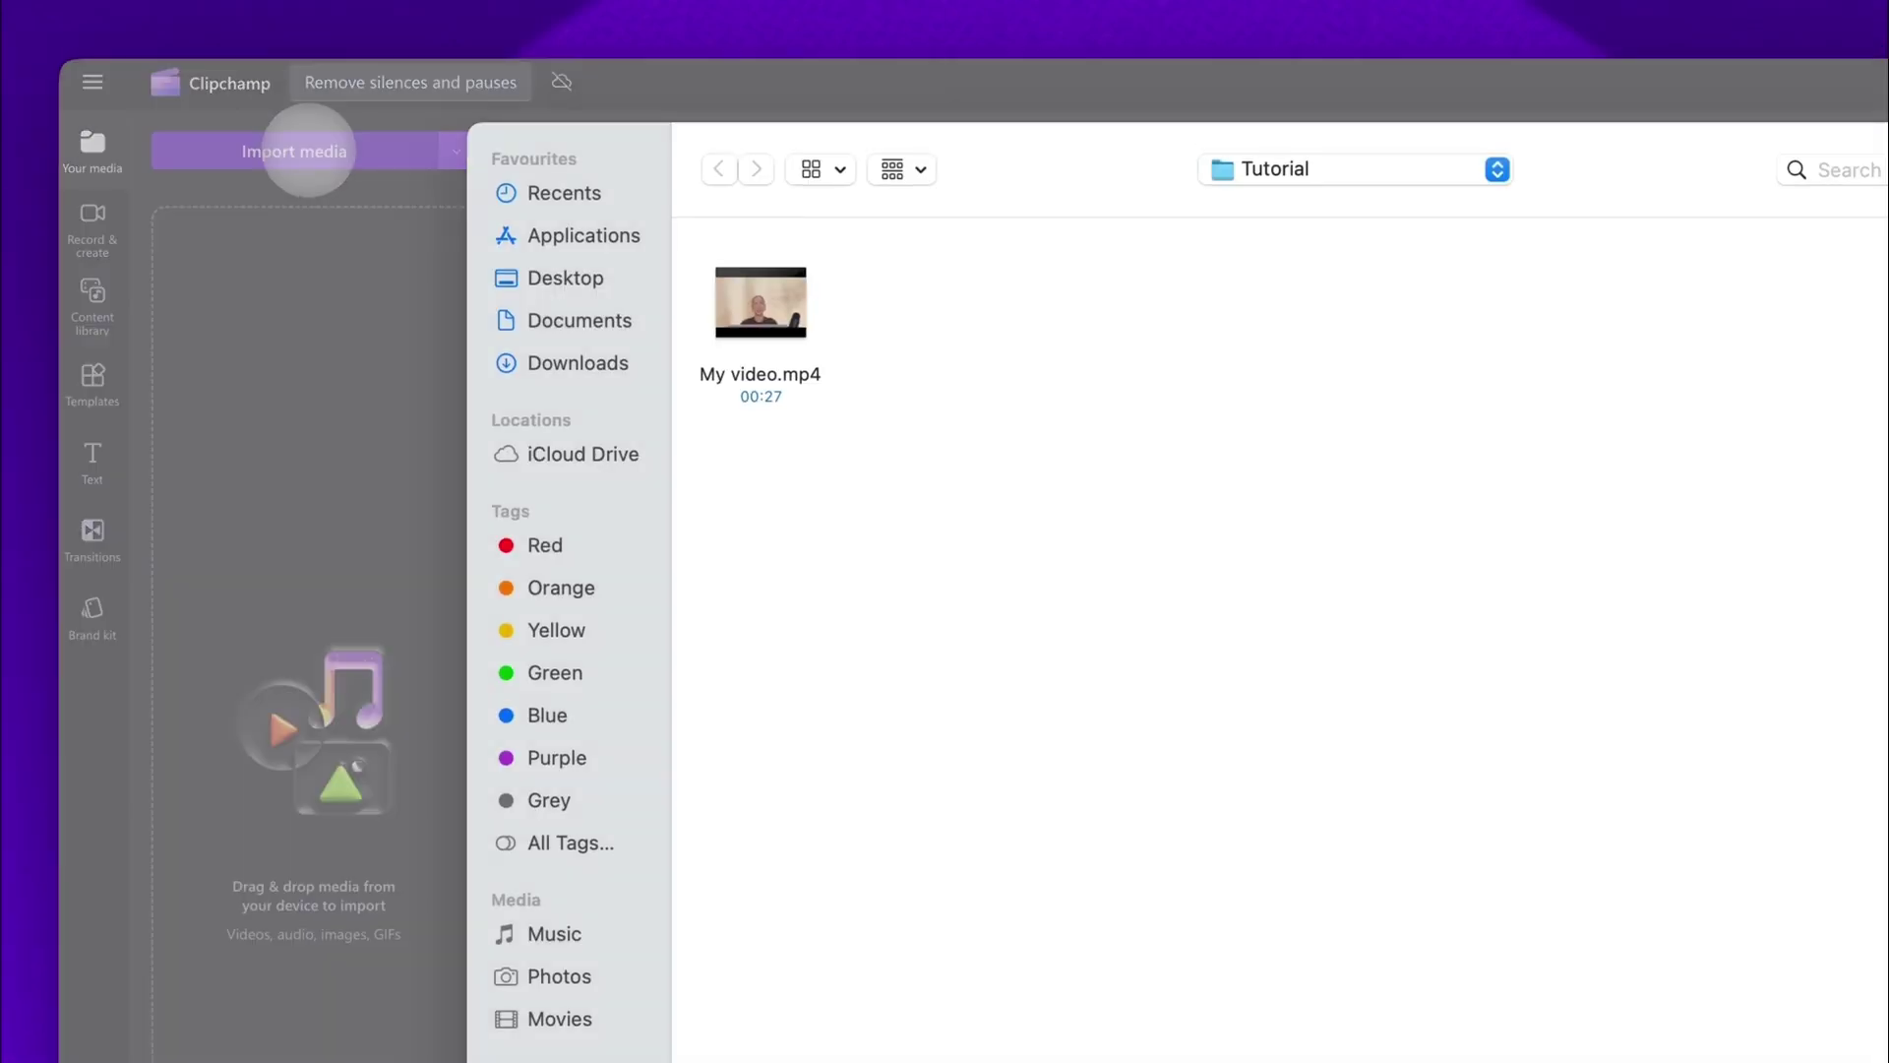
Import My video.mp4 and place it on the timeline as a 27-second clip
click(754, 370)
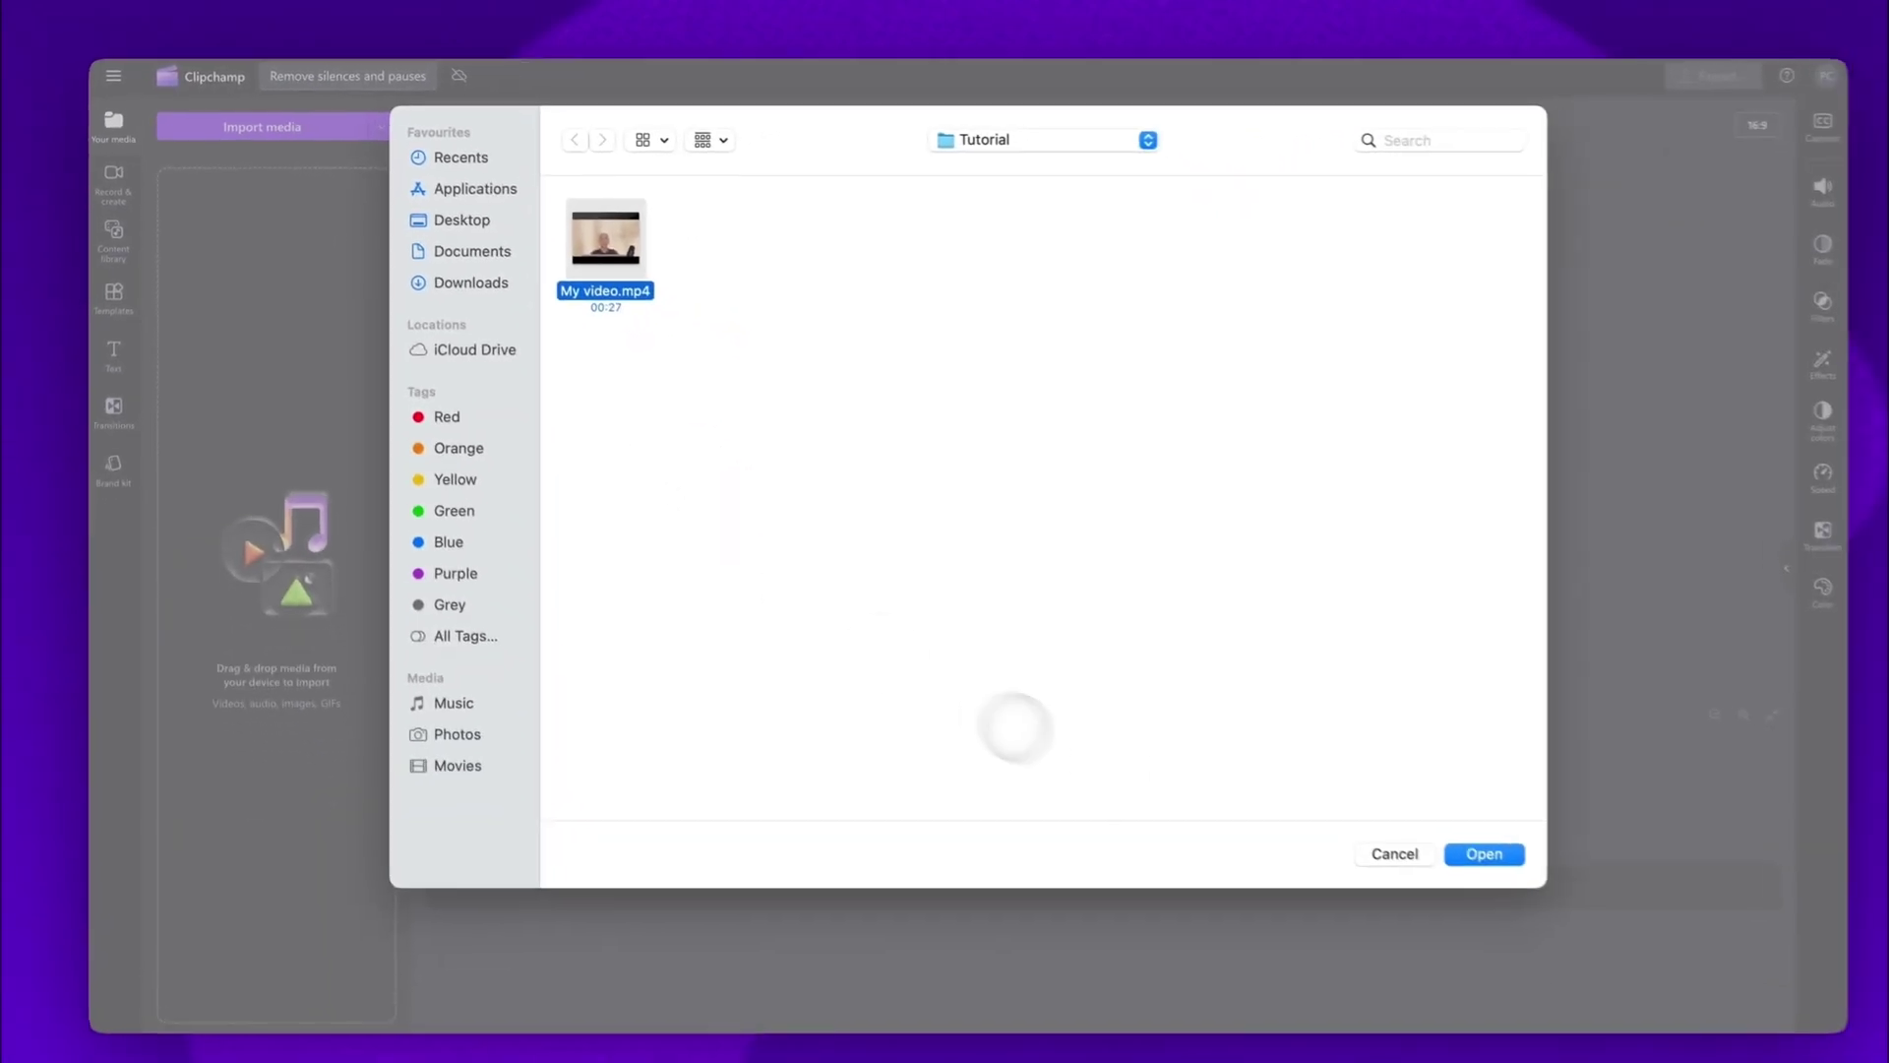
click(1418, 812)
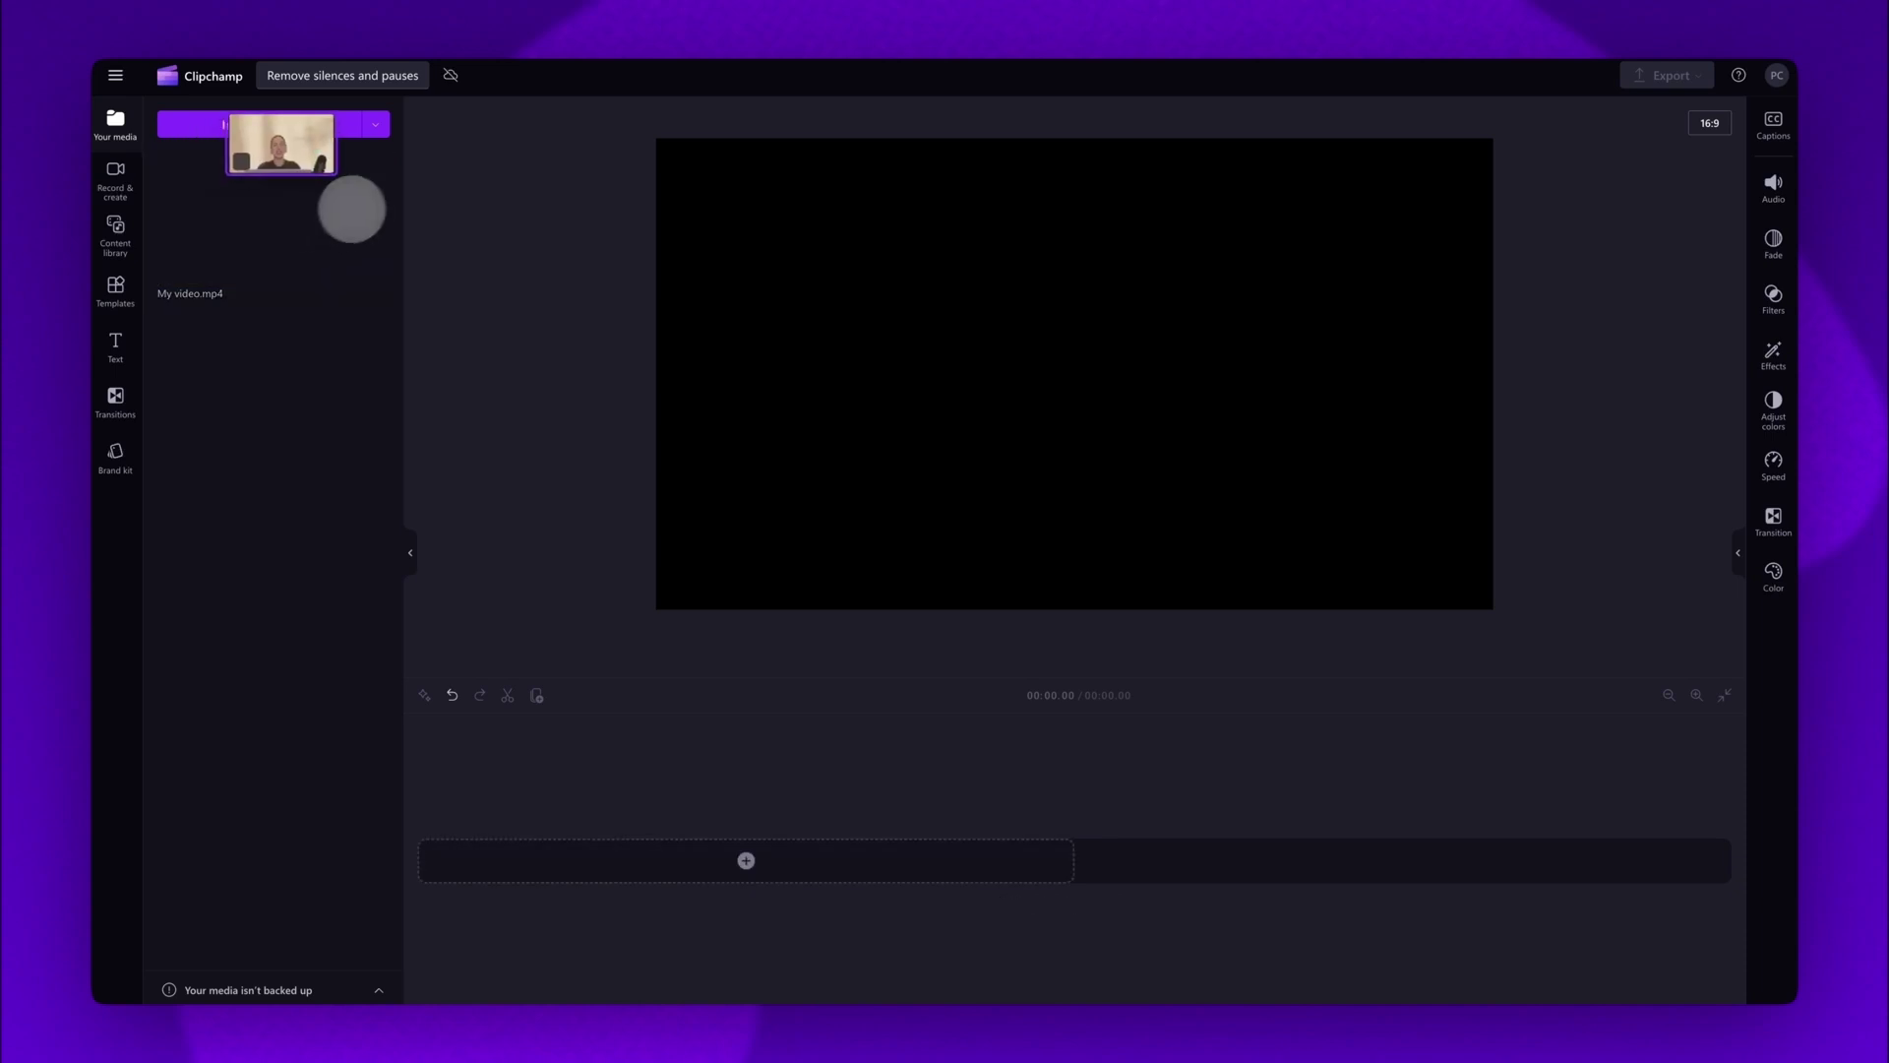
mouse_move(369, 259)
mouse_down()
mouse_move(543, 337)
mouse_move(598, 851)
mouse_up()
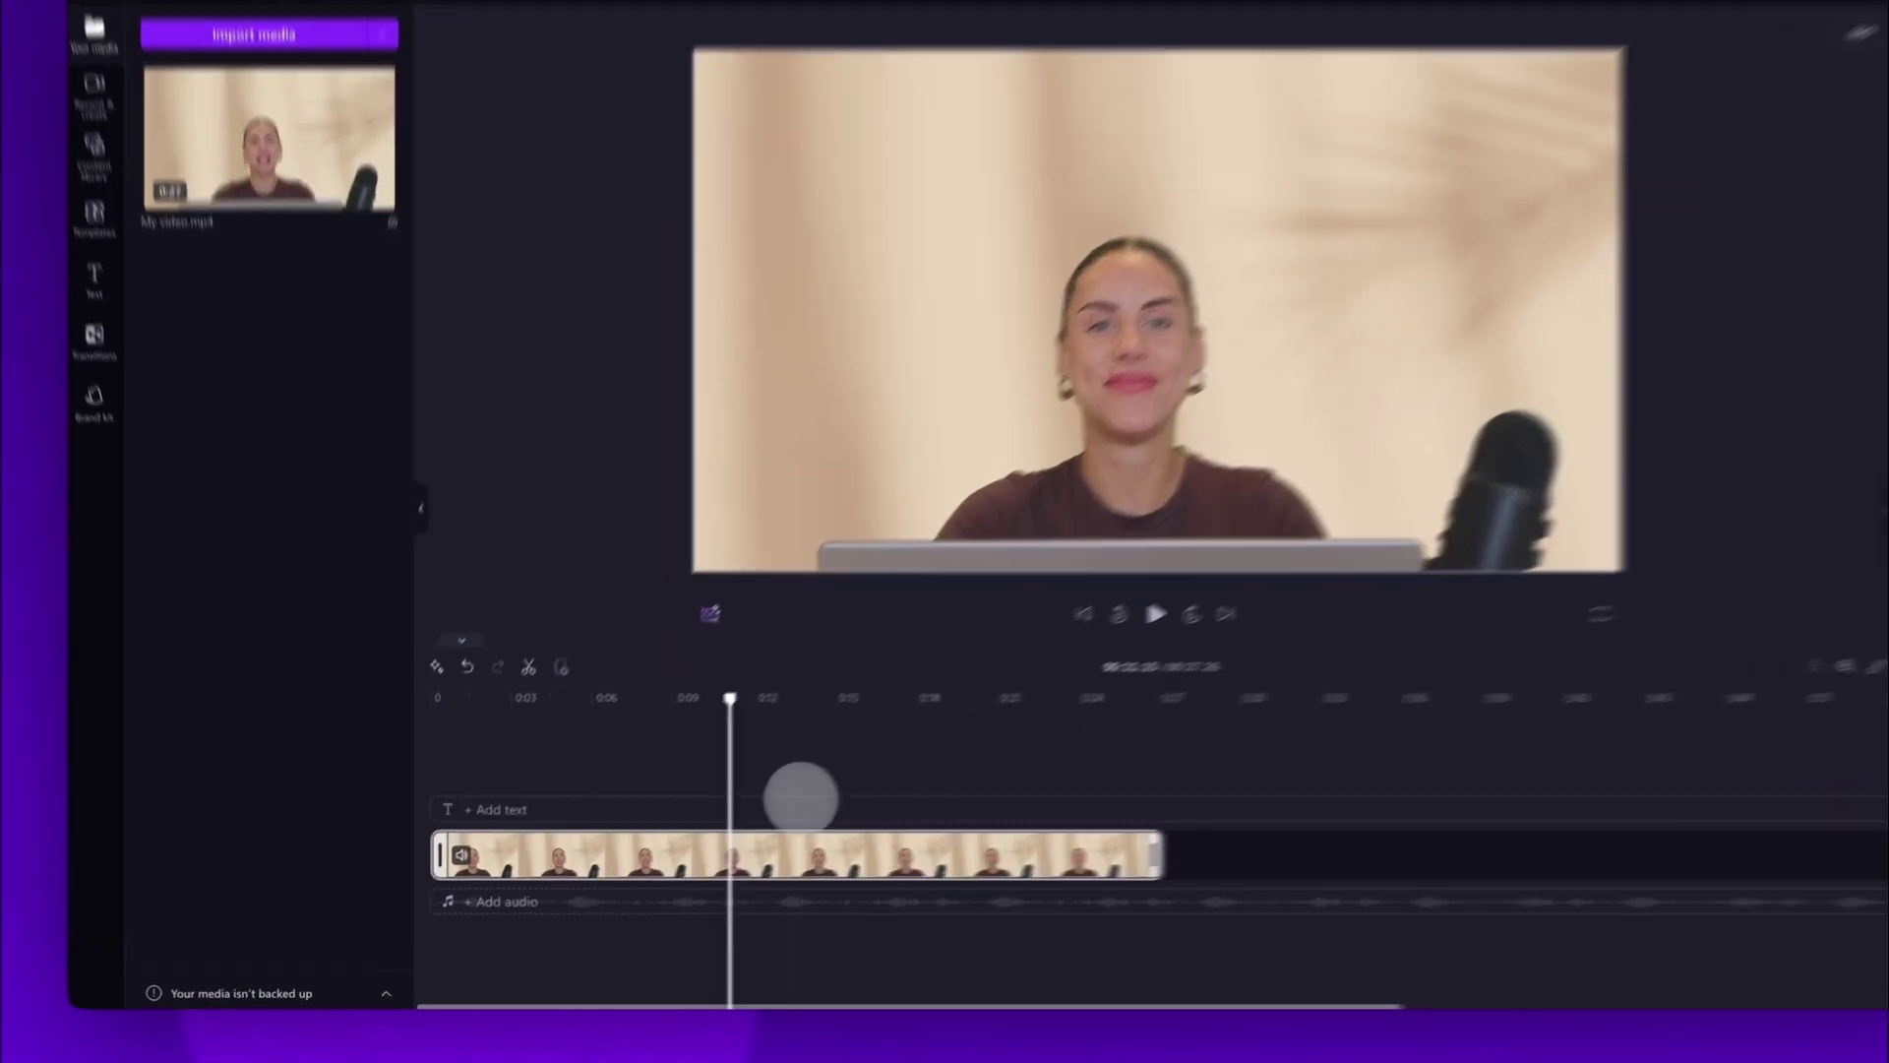
Run Auto cut on the clip, transcribing in English (United States) with profanity filtered
click(742, 857)
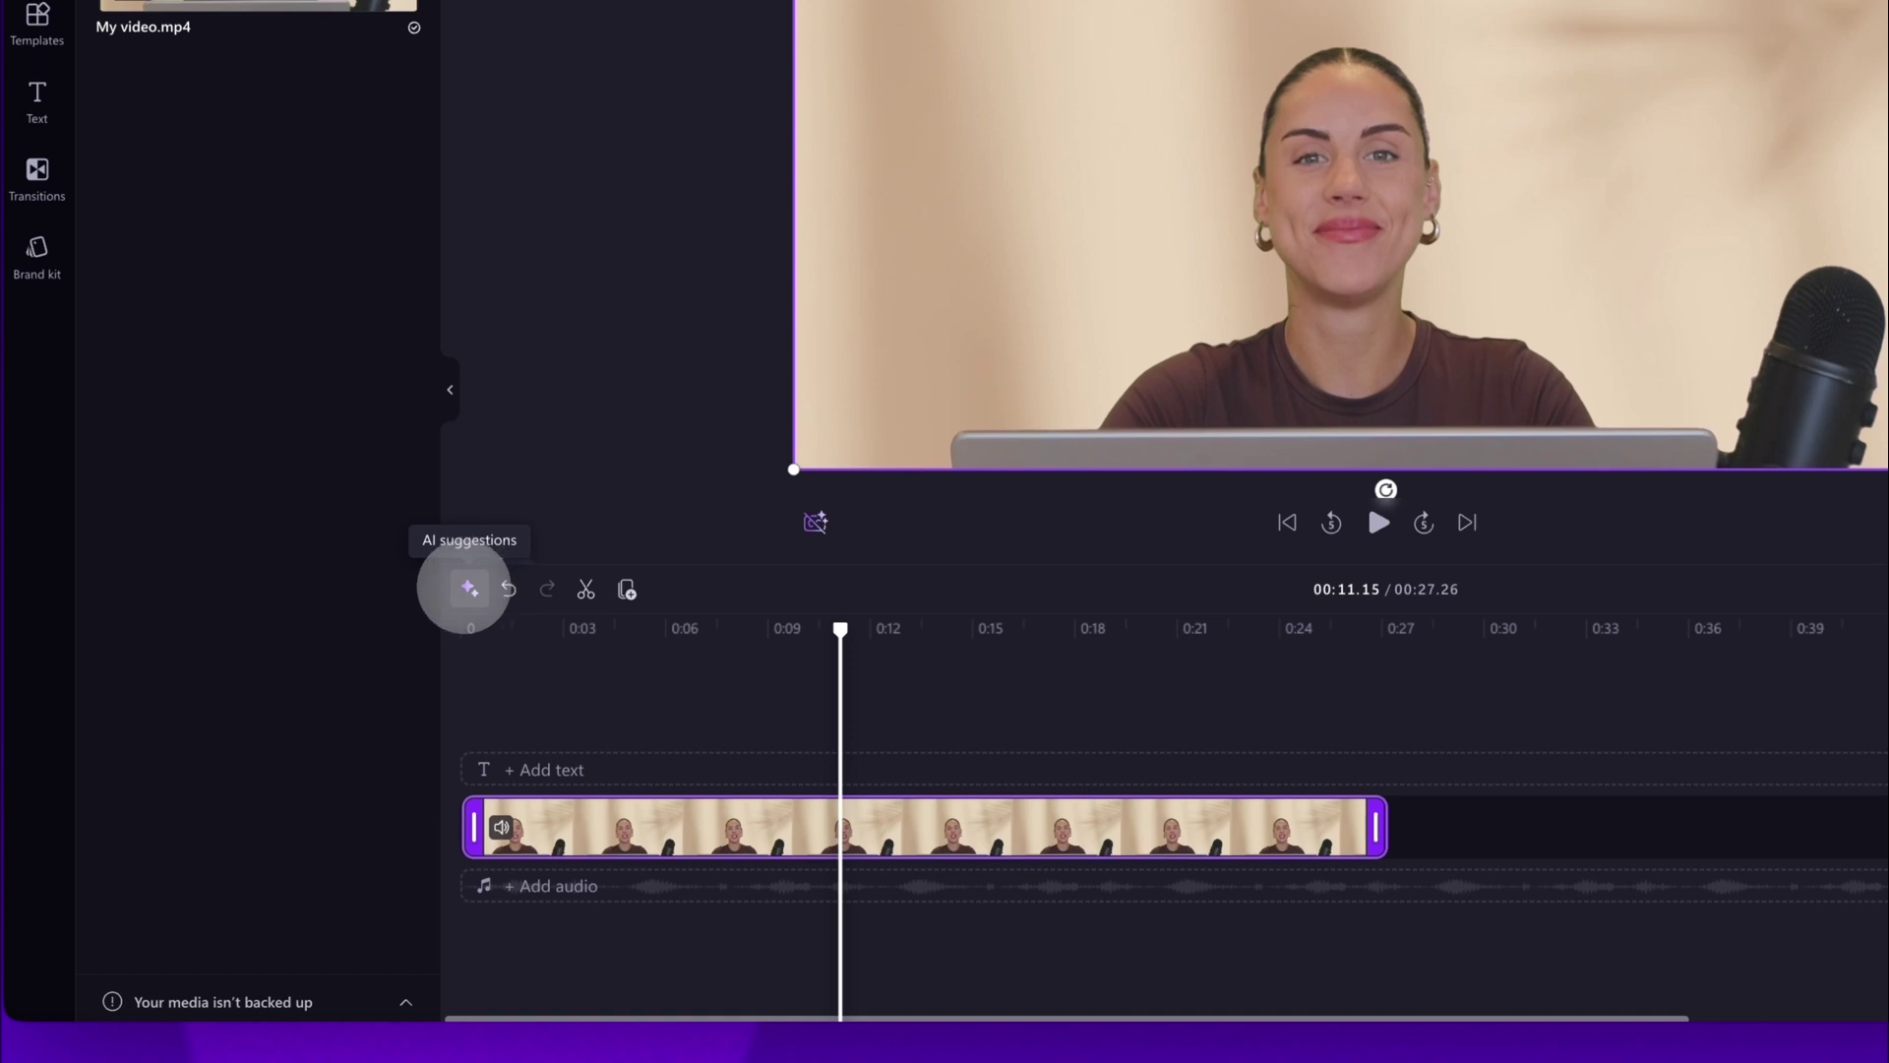
click(469, 588)
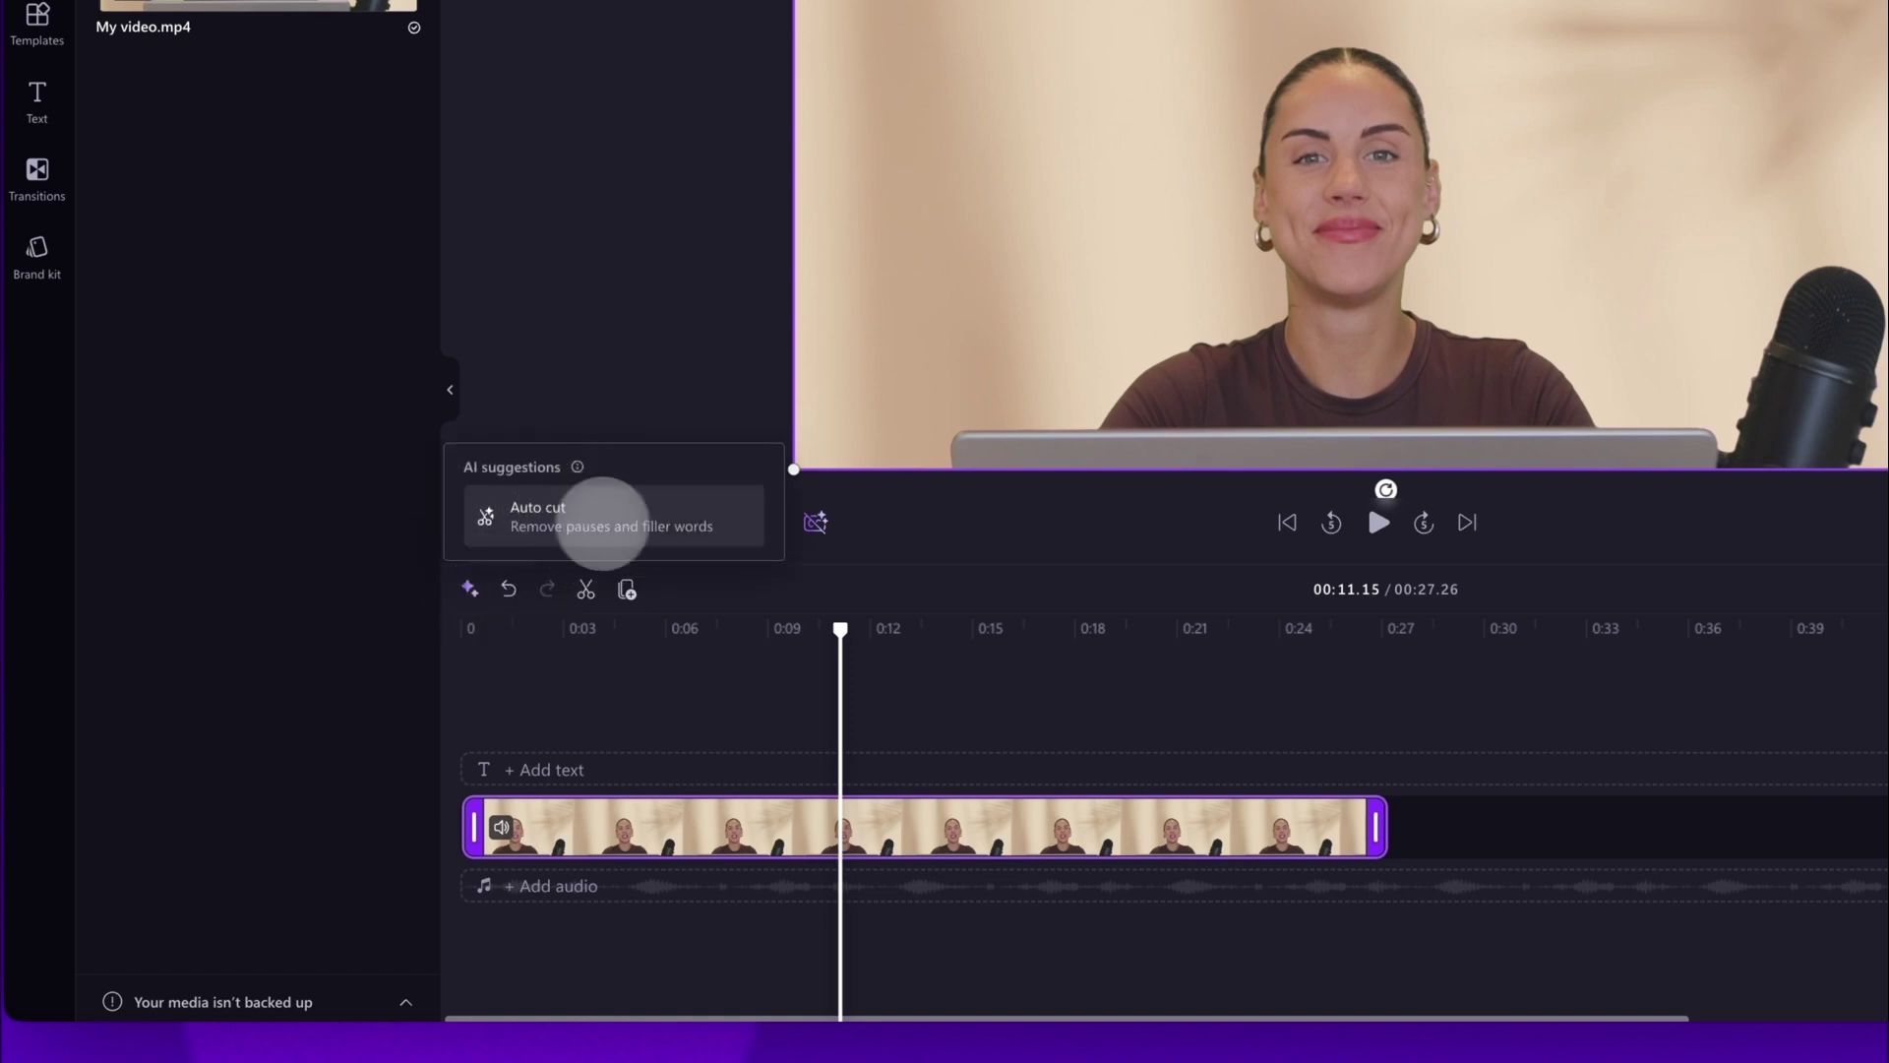
click(612, 509)
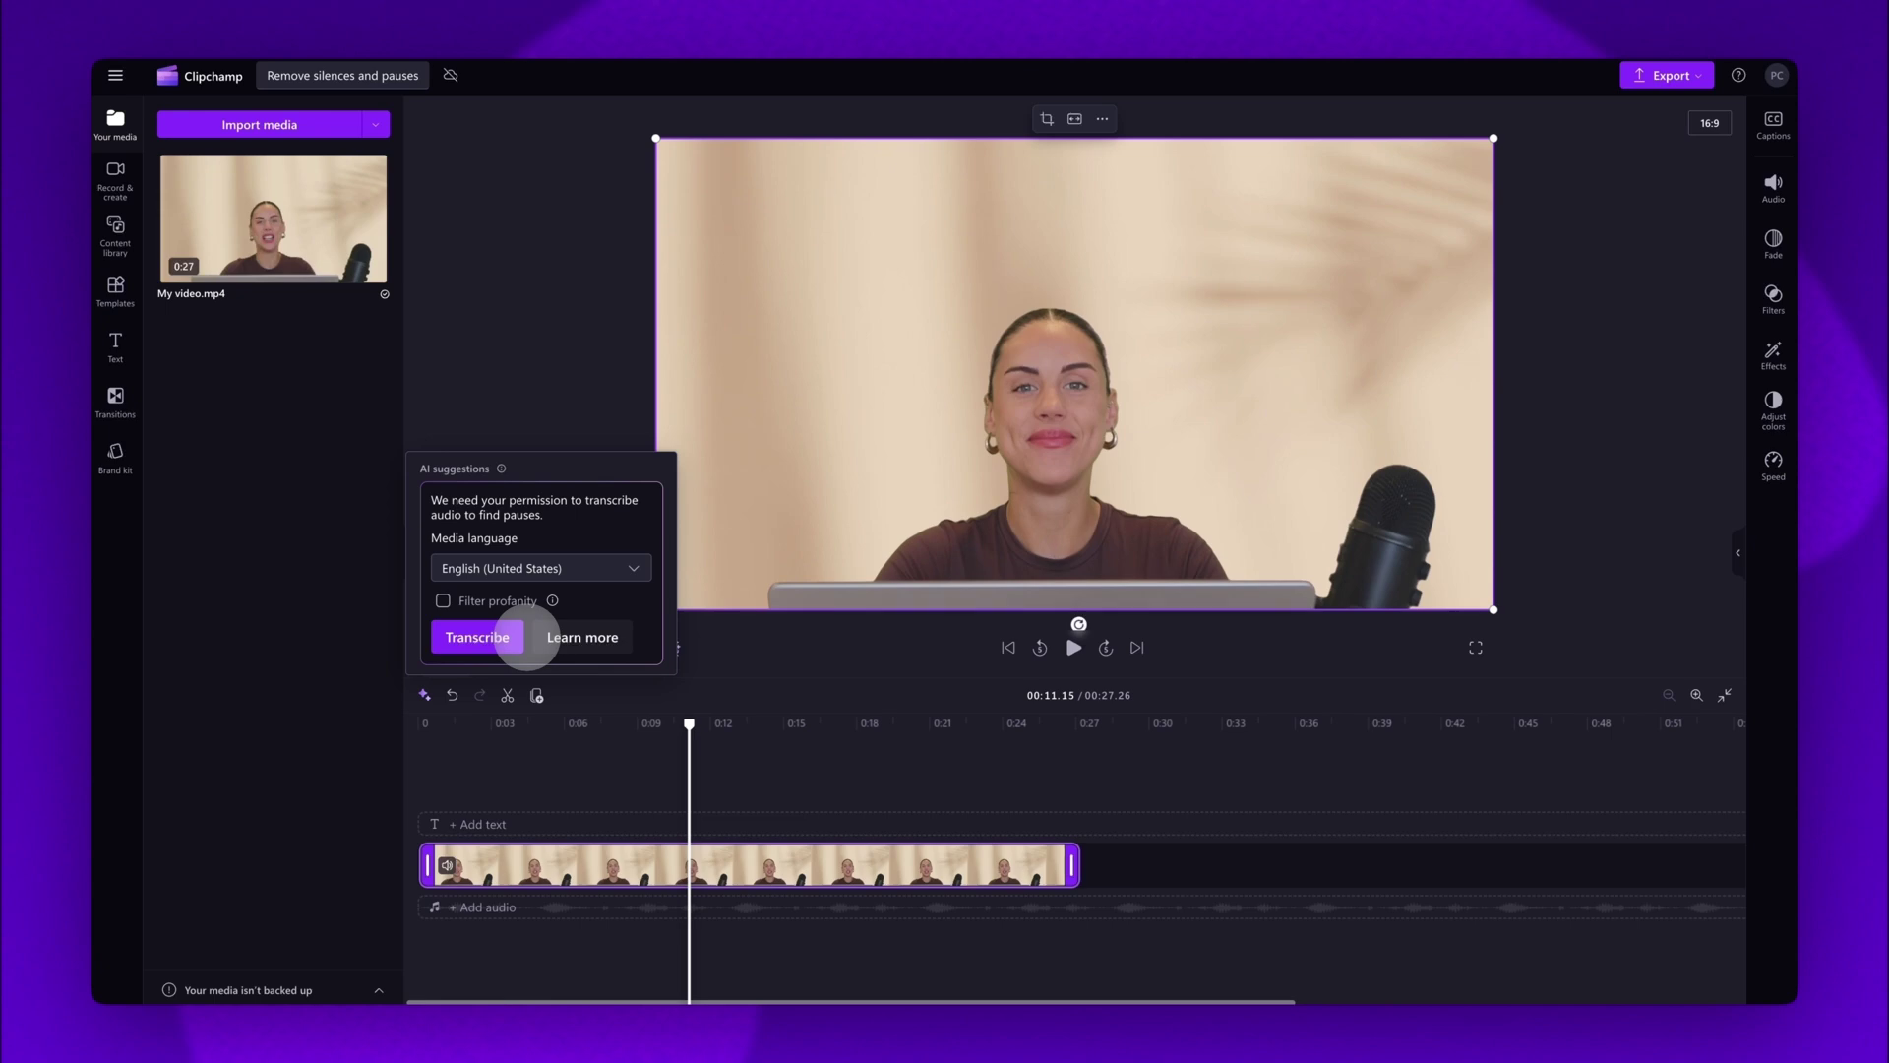
click(602, 569)
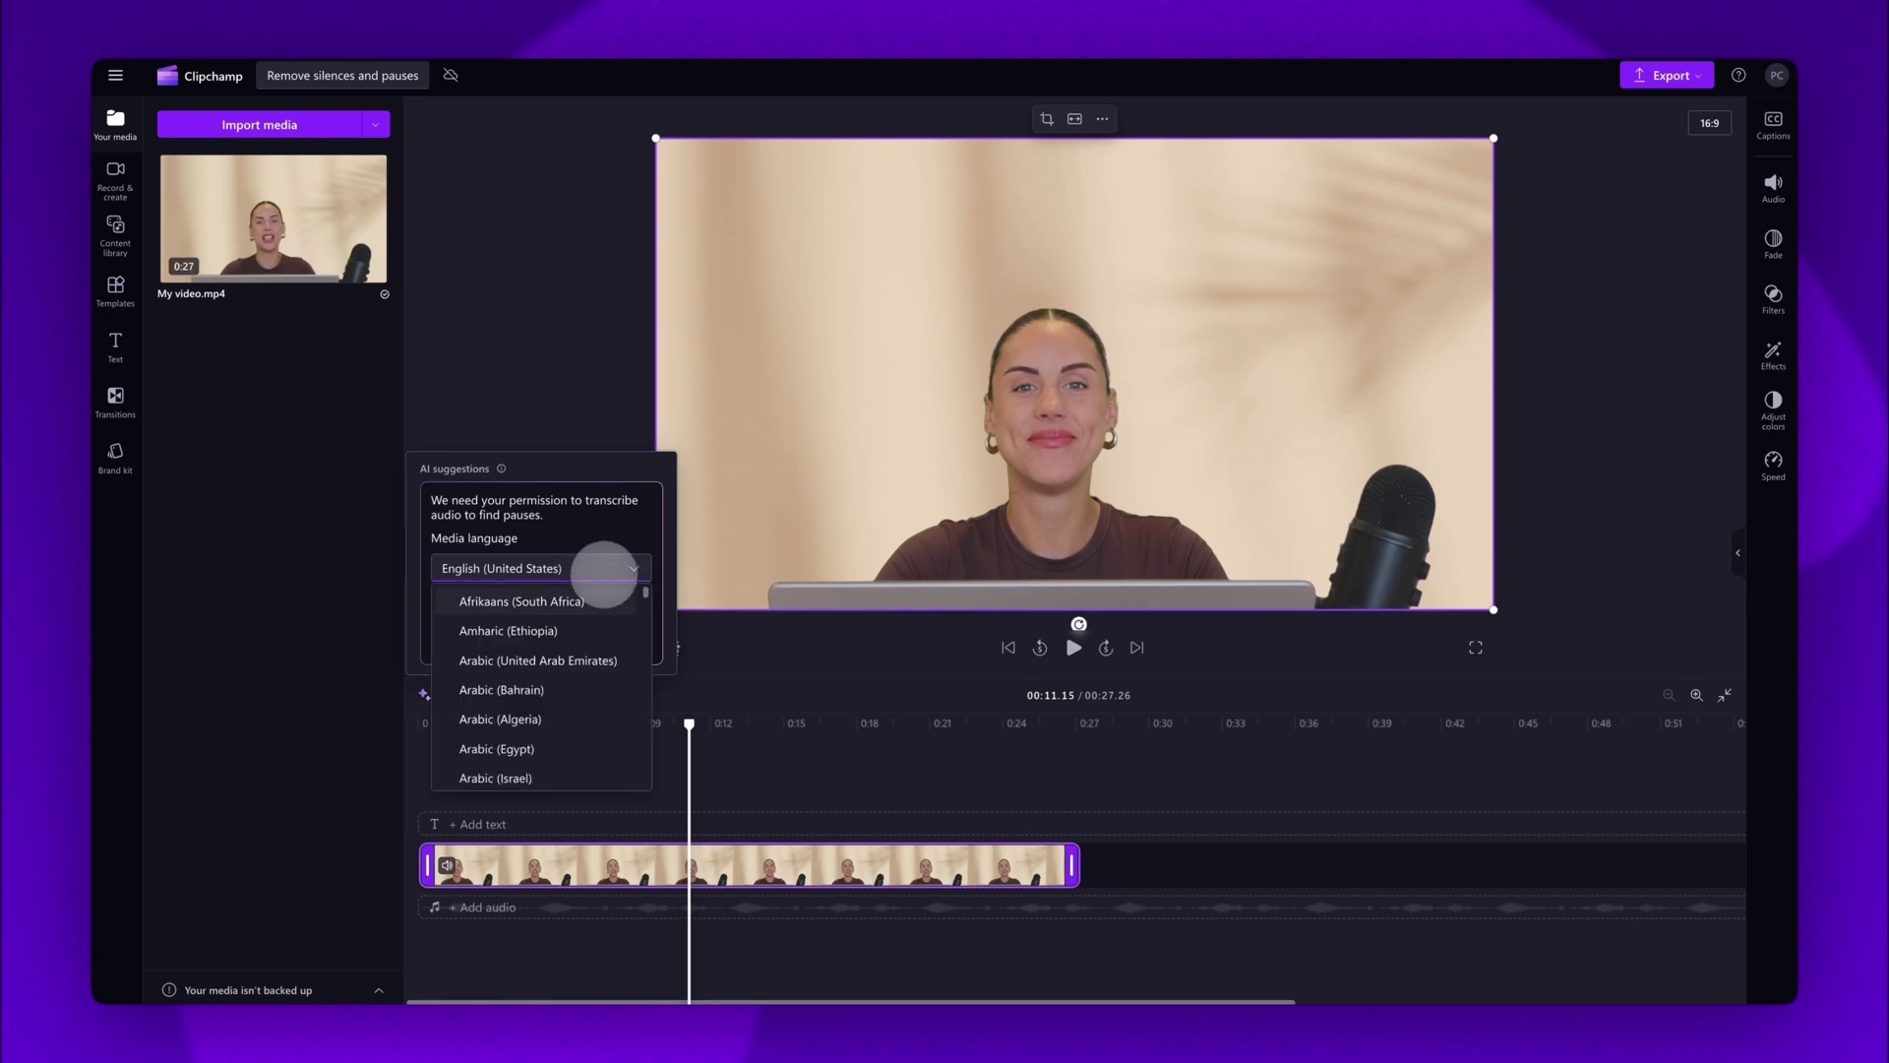
scroll(583, 676, down, 5)
scroll(583, 676, down, 5)
scroll(583, 676, down, 5)
scroll(582, 679, down, 5)
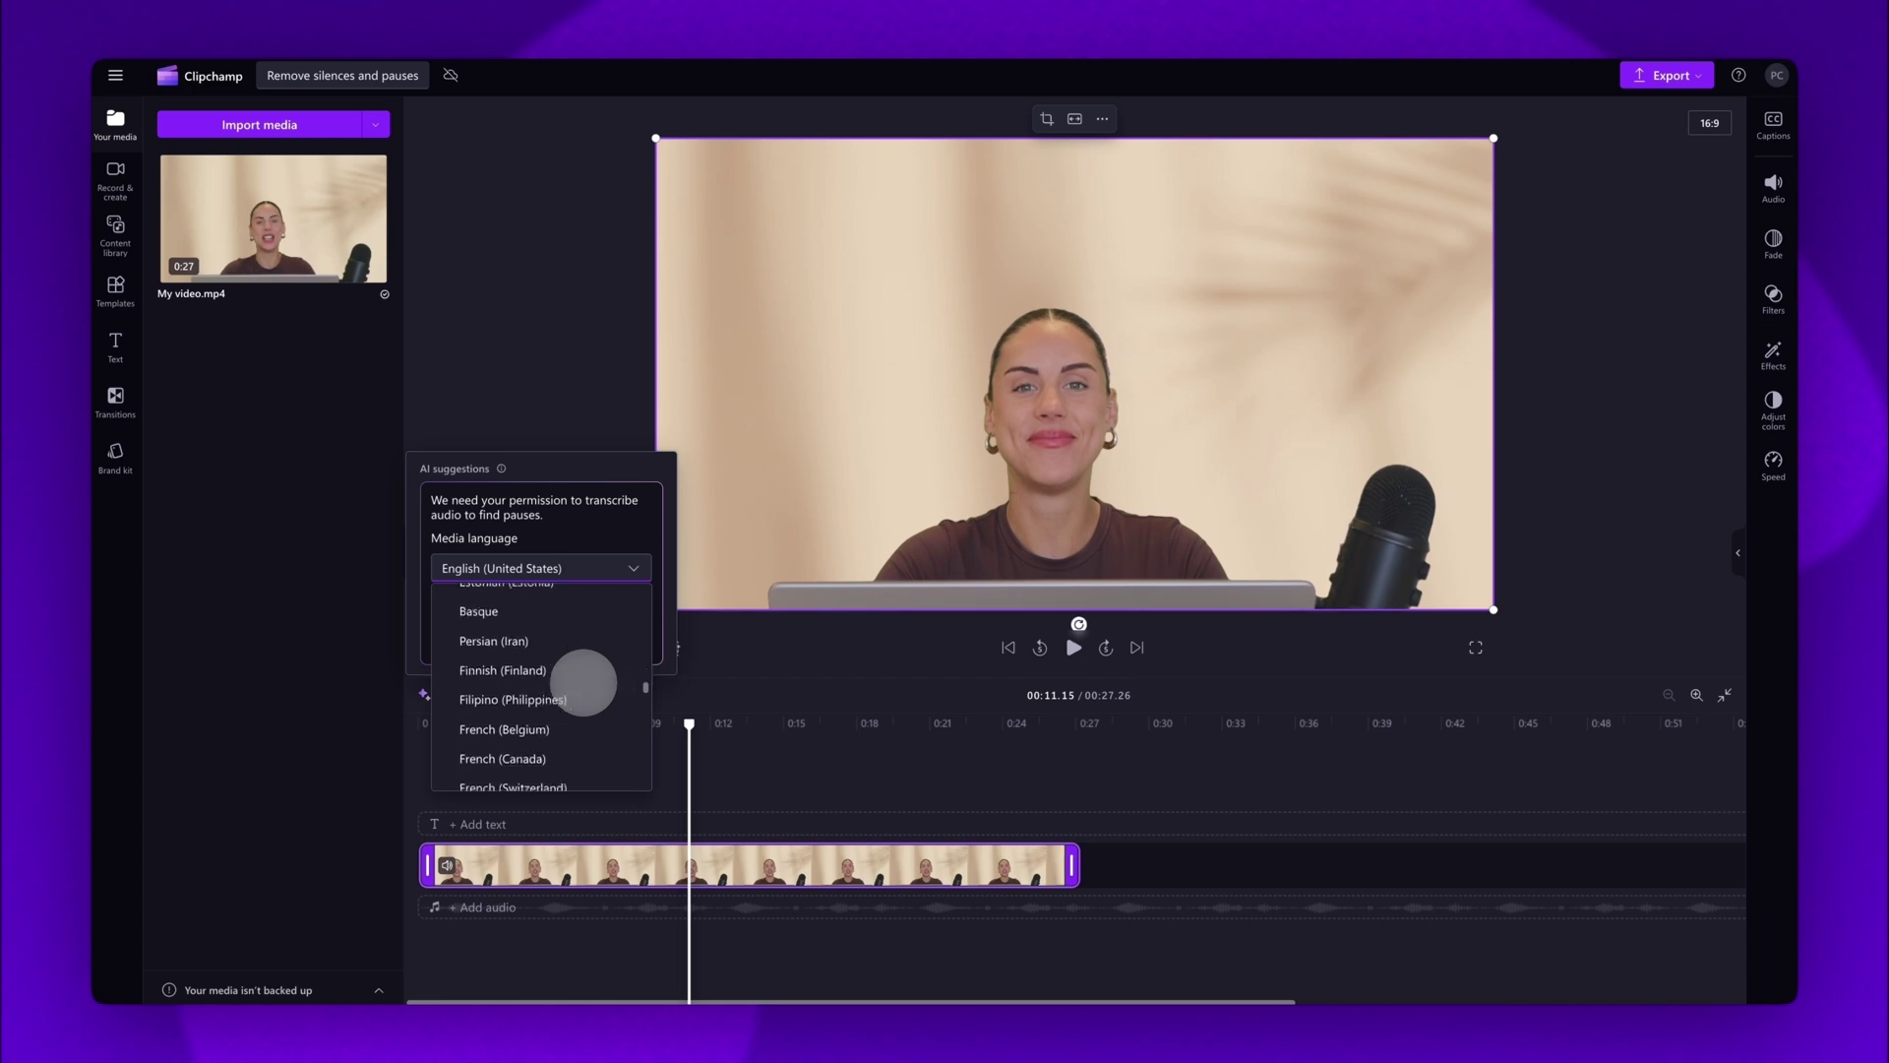
scroll(582, 679, up, 5)
scroll(584, 679, up, 5)
click(634, 570)
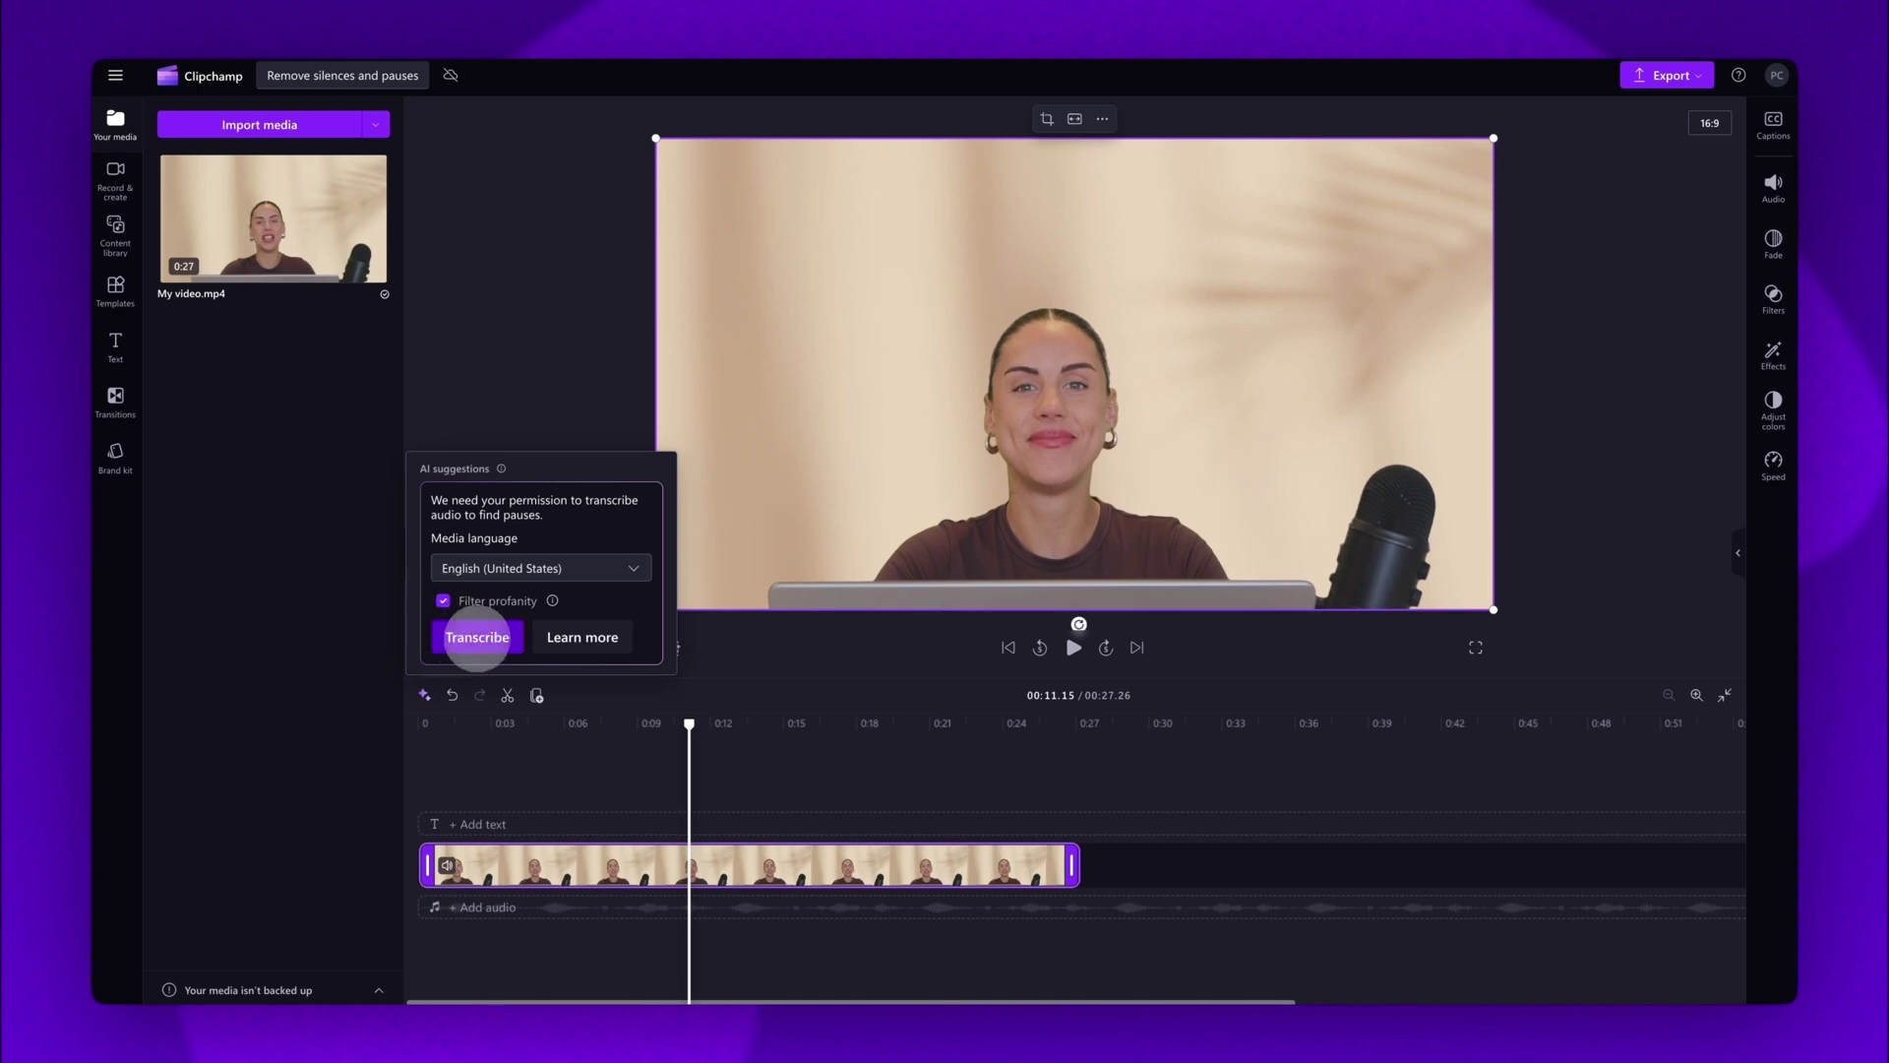
click(477, 637)
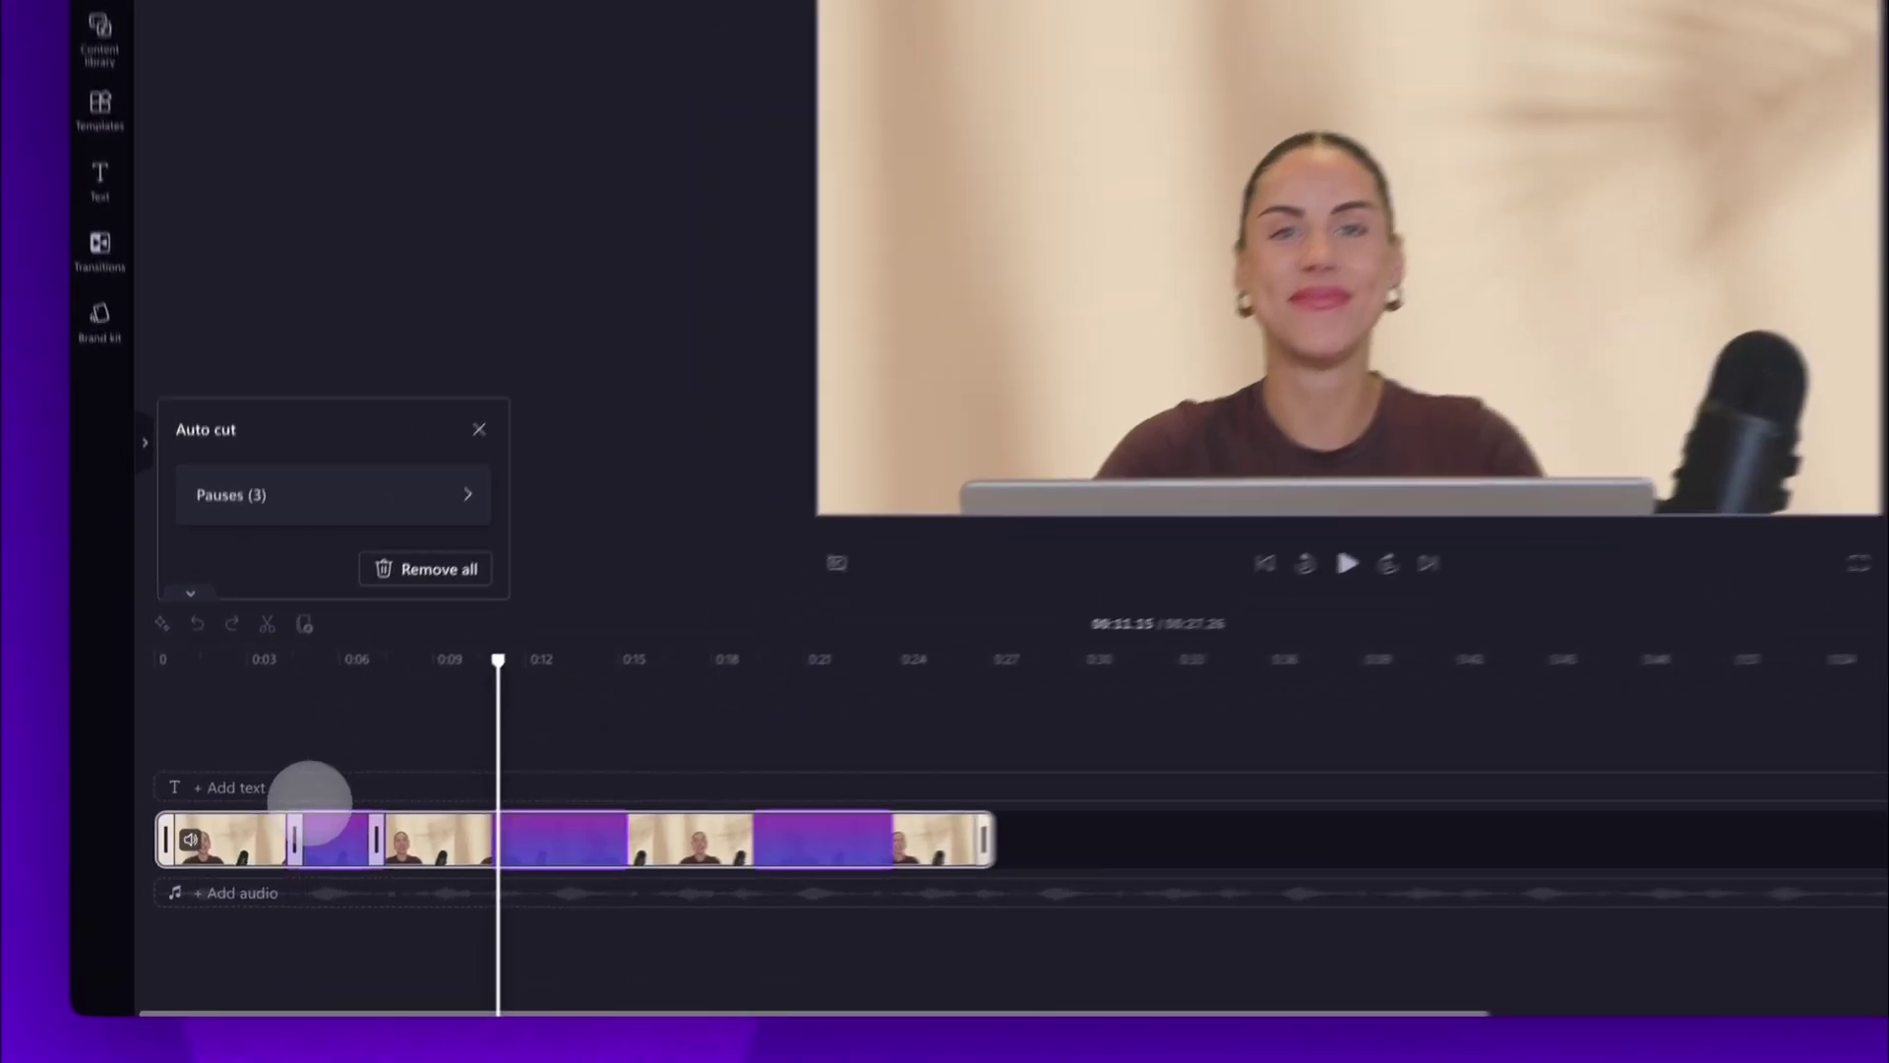
Inspect each of the three purple pause segments flagged on the timeline
click(292, 859)
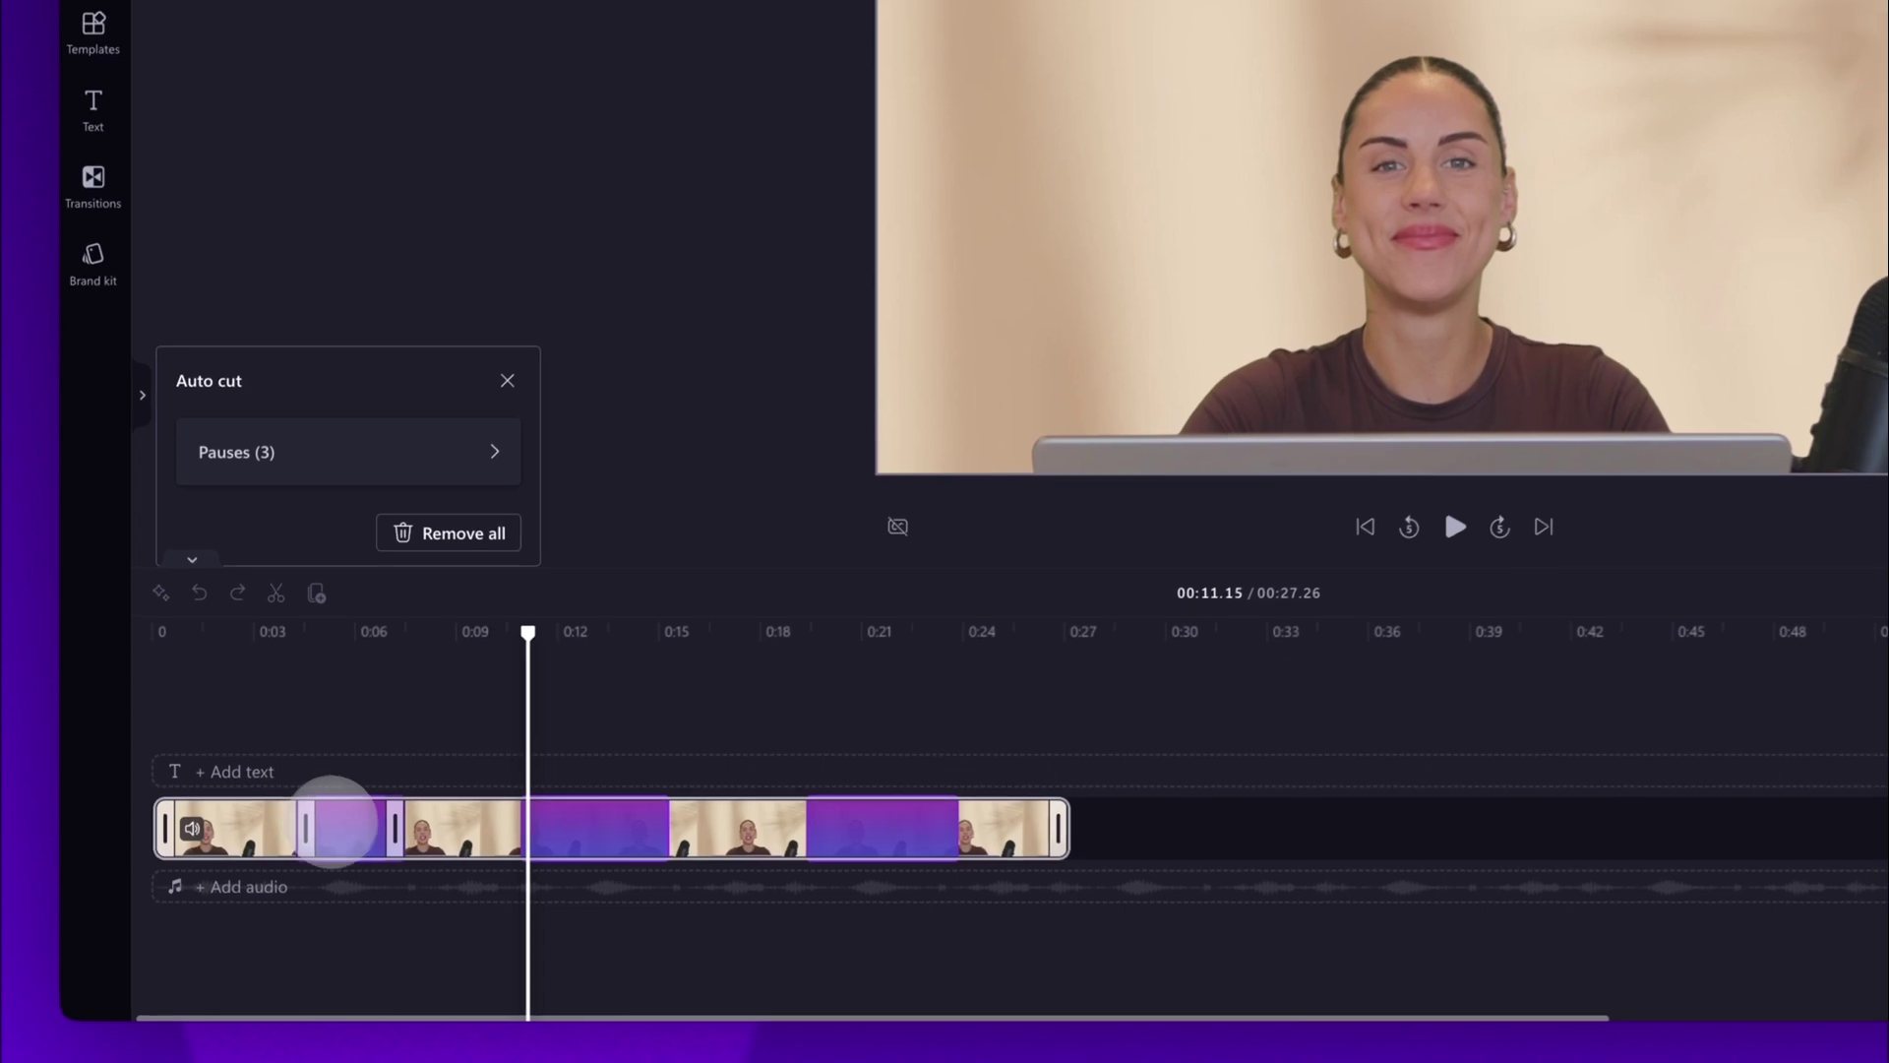
click(587, 829)
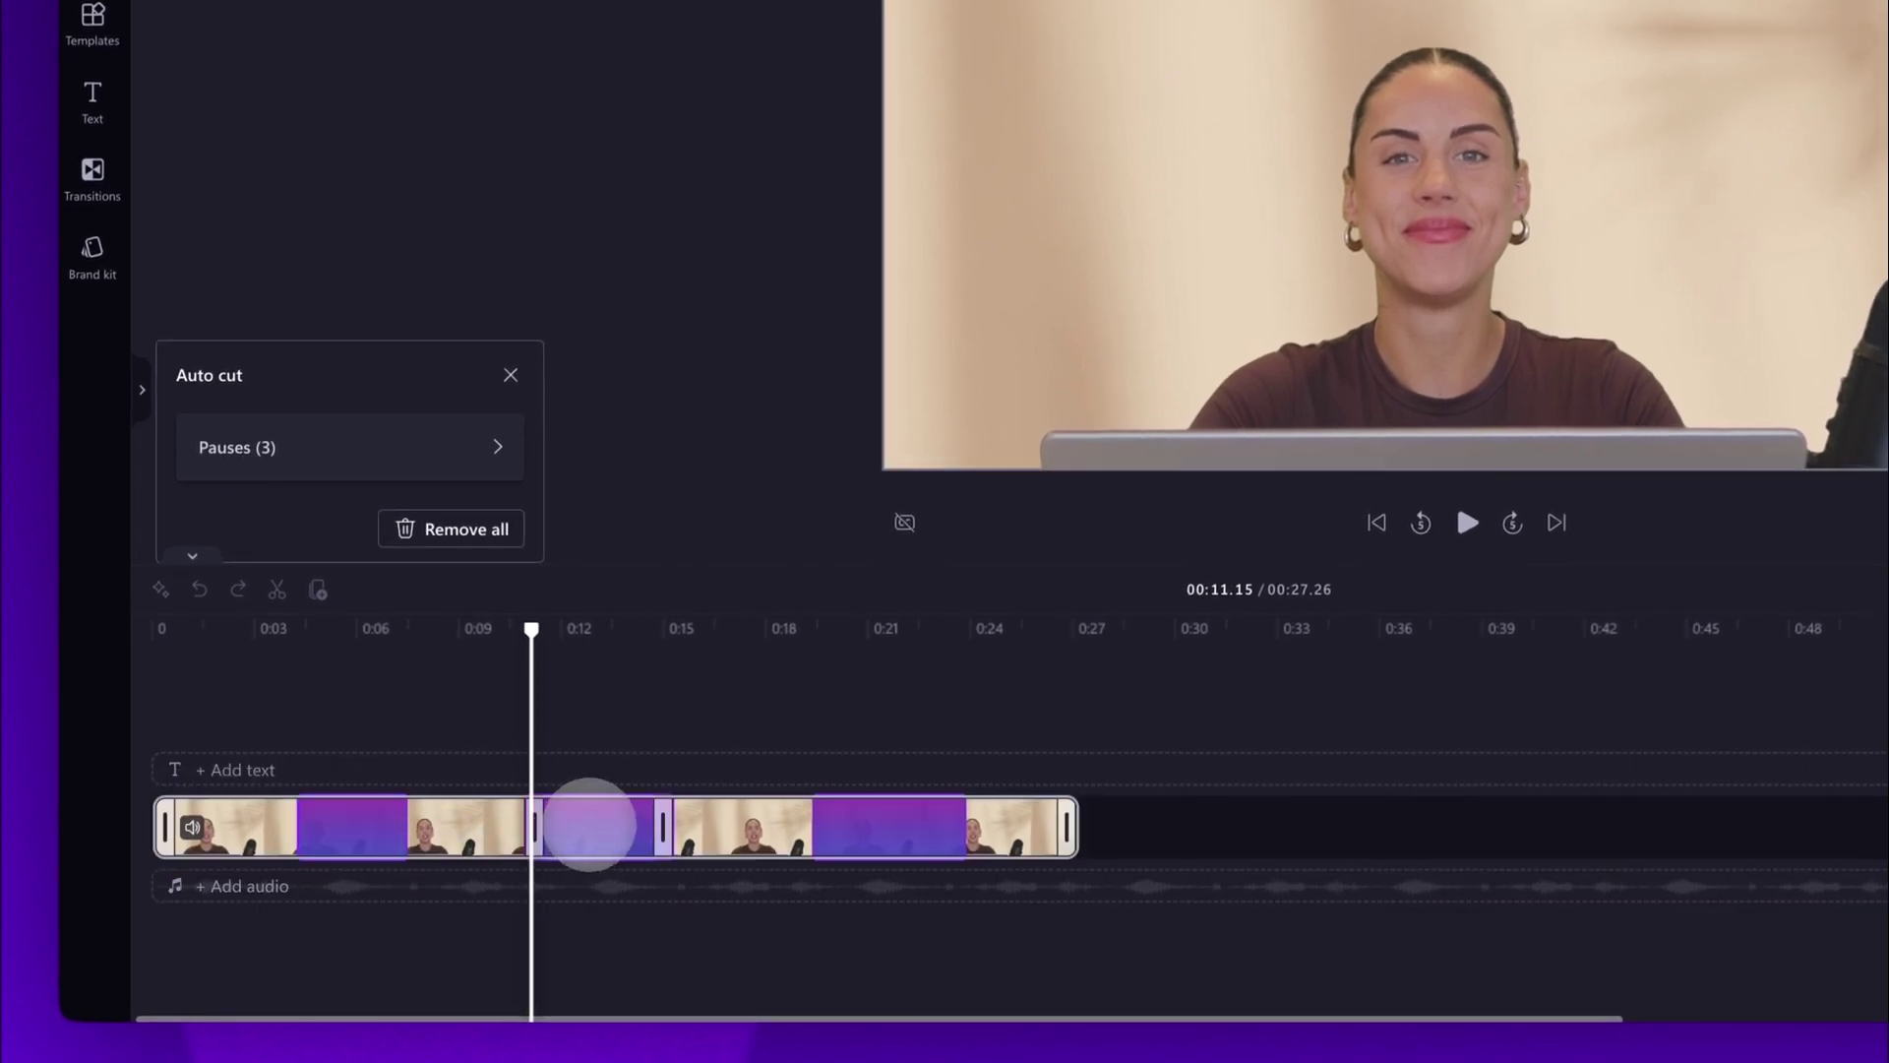
click(844, 829)
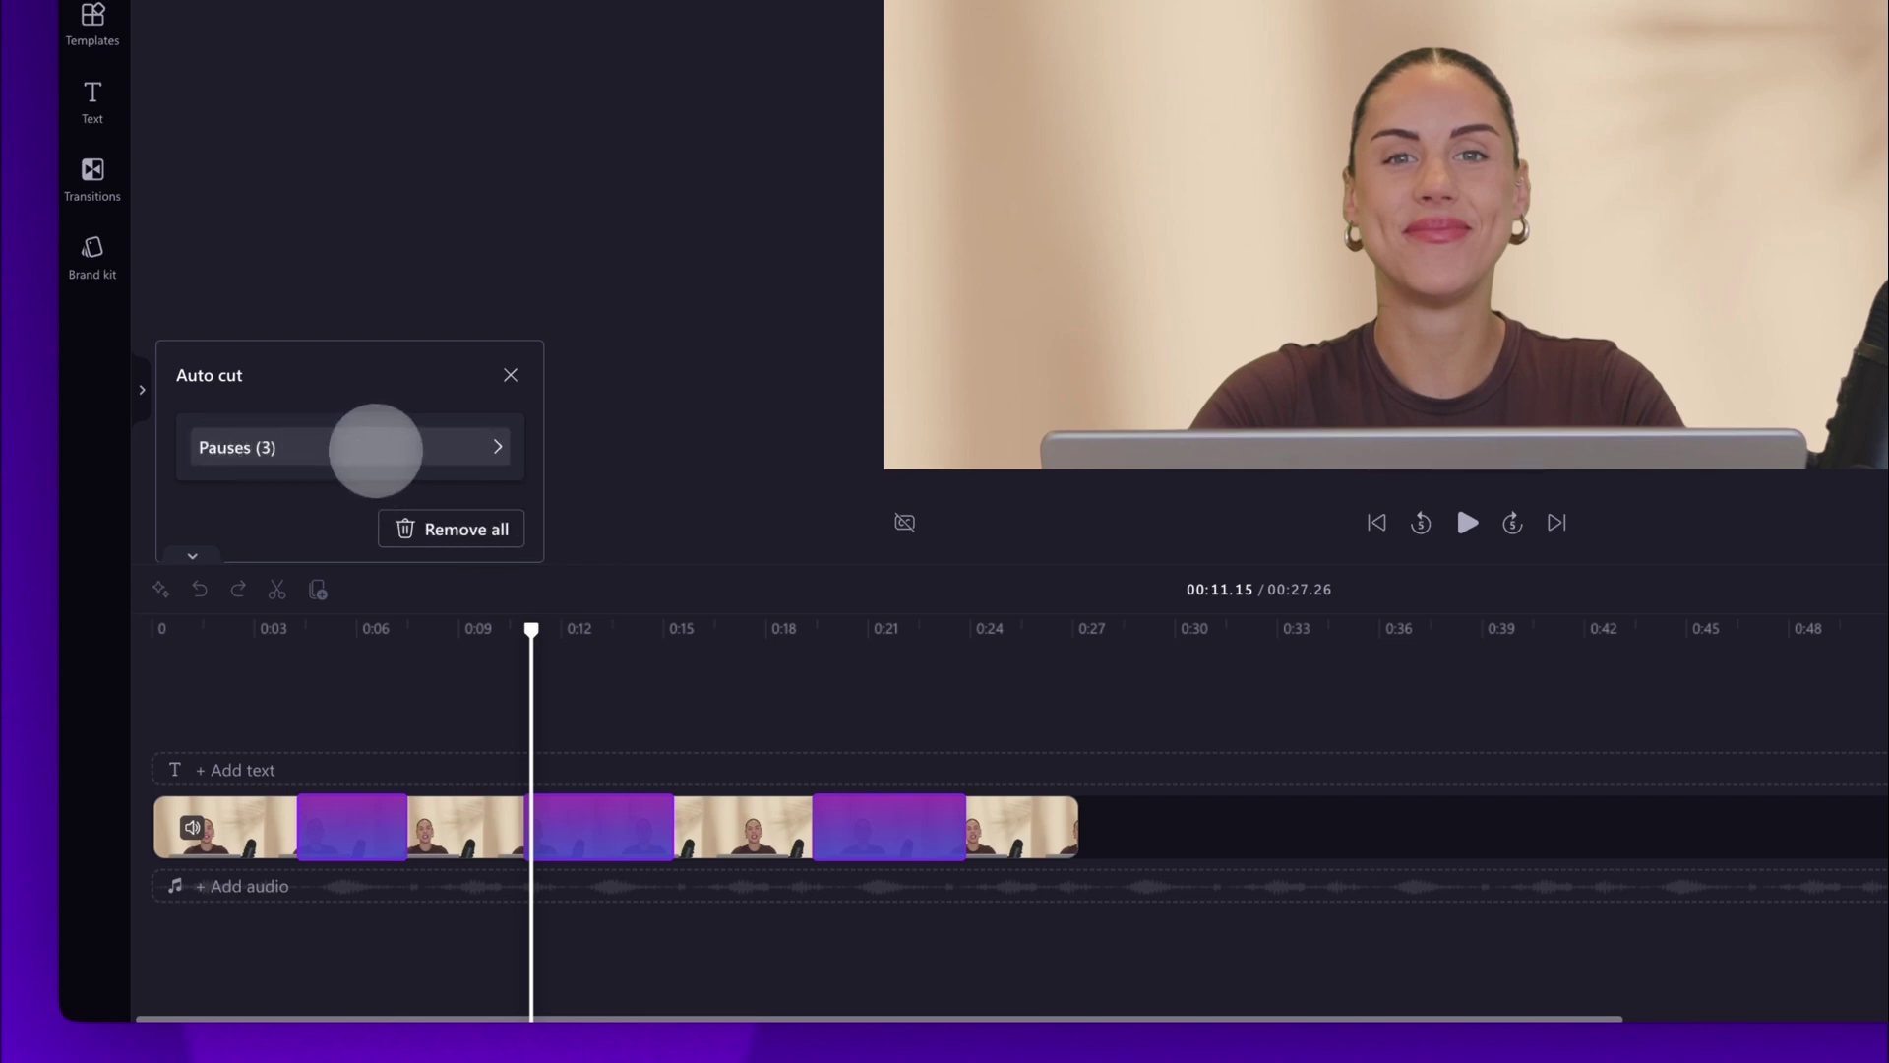
click(375, 448)
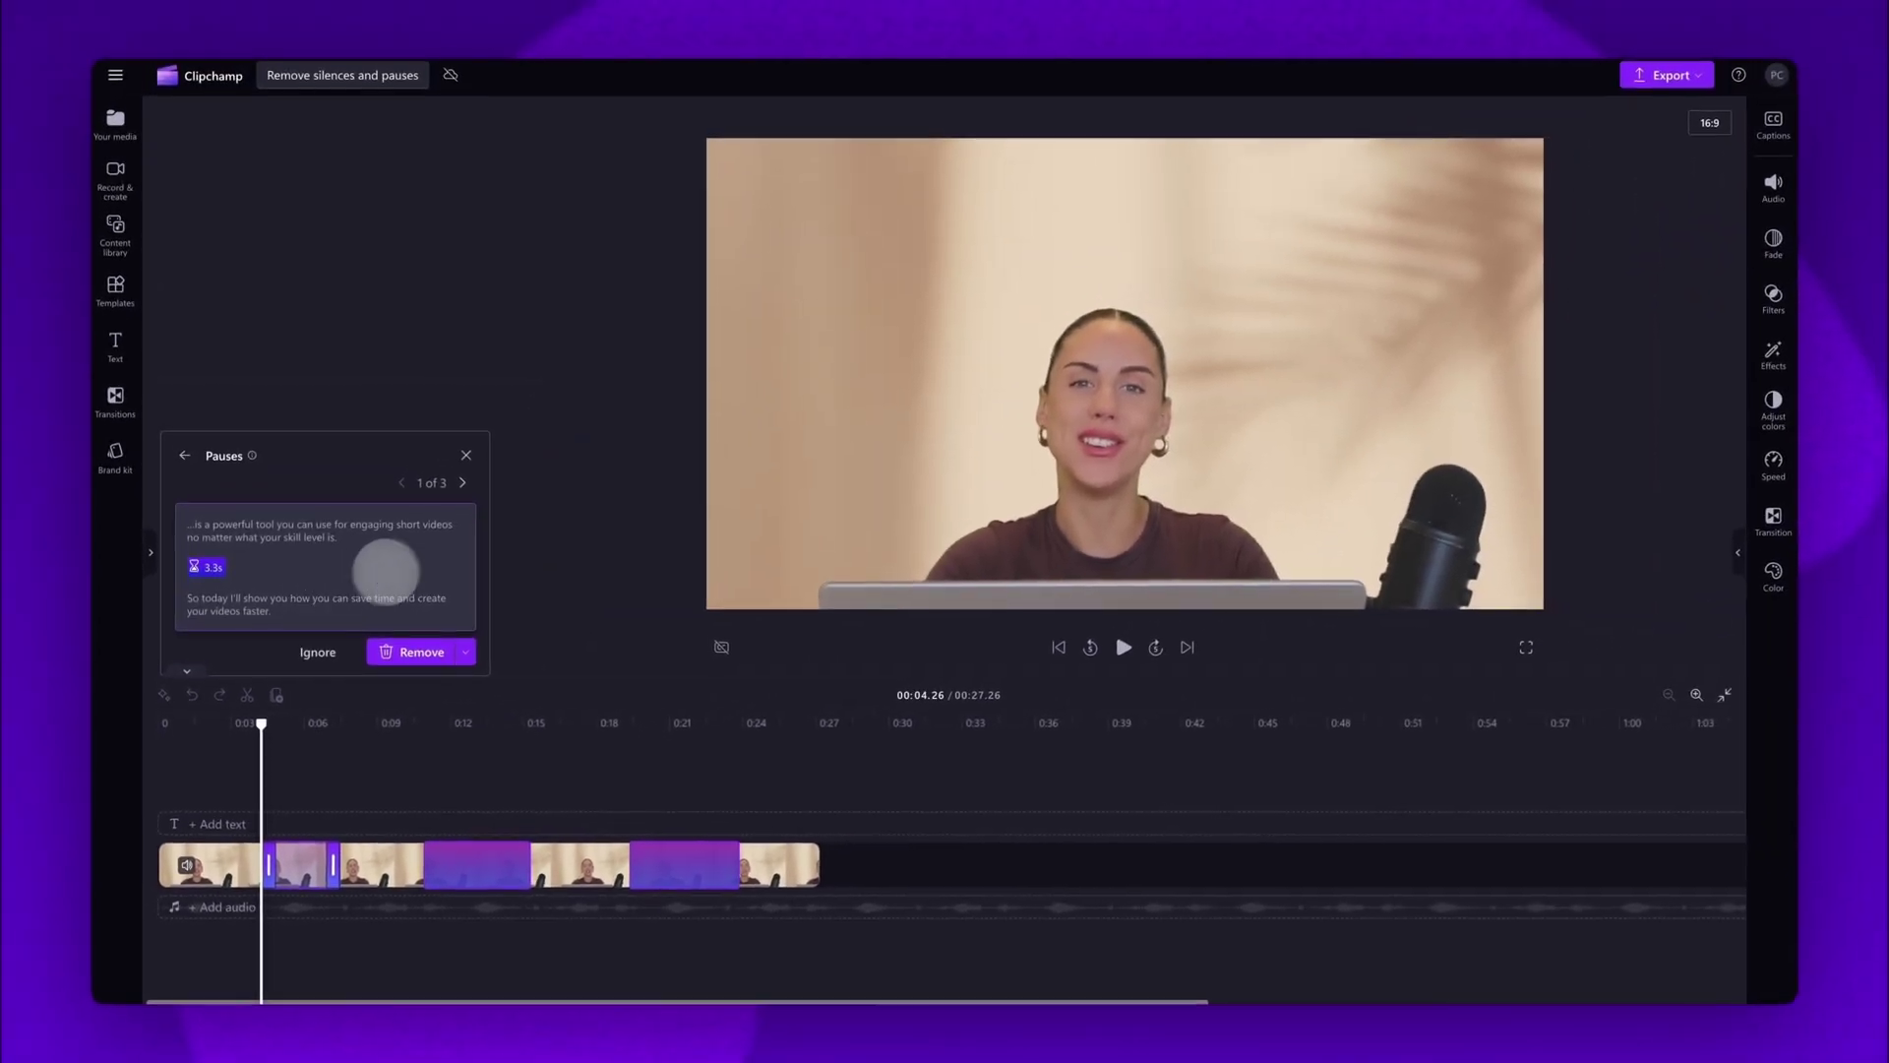
click(461, 485)
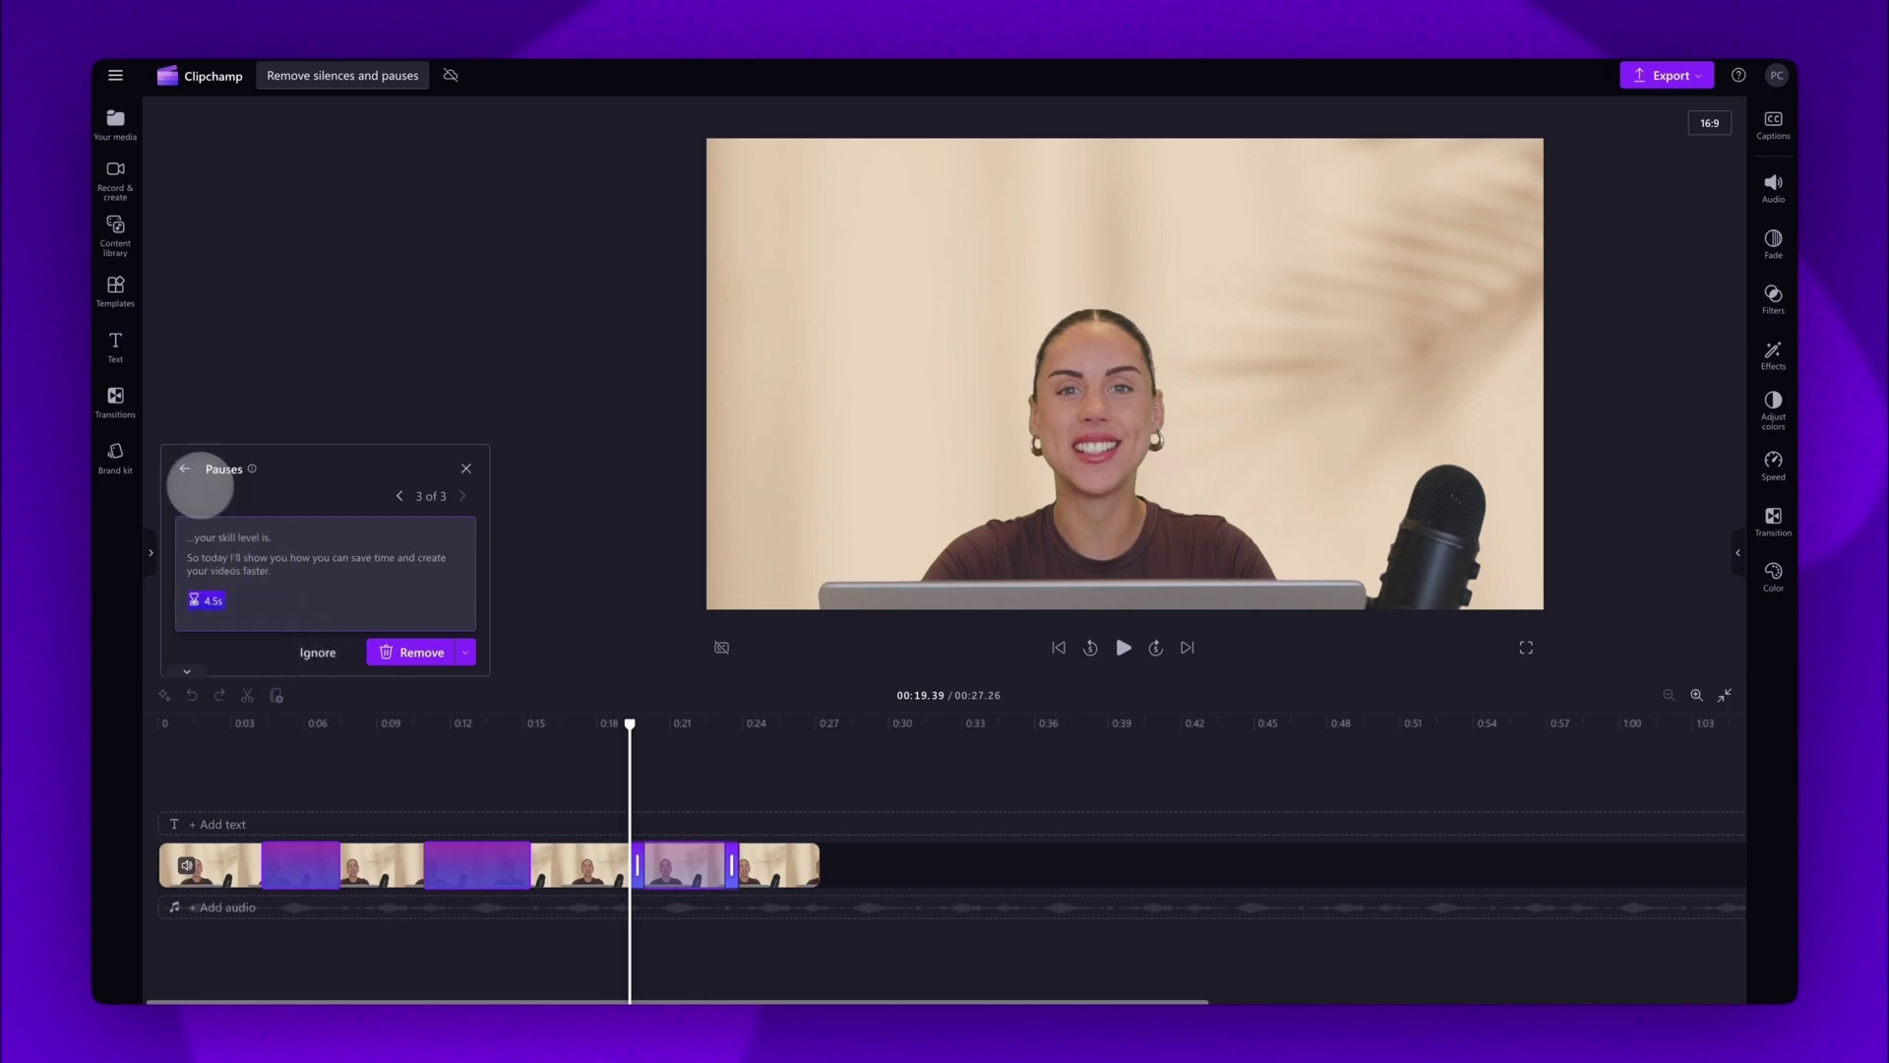
click(185, 467)
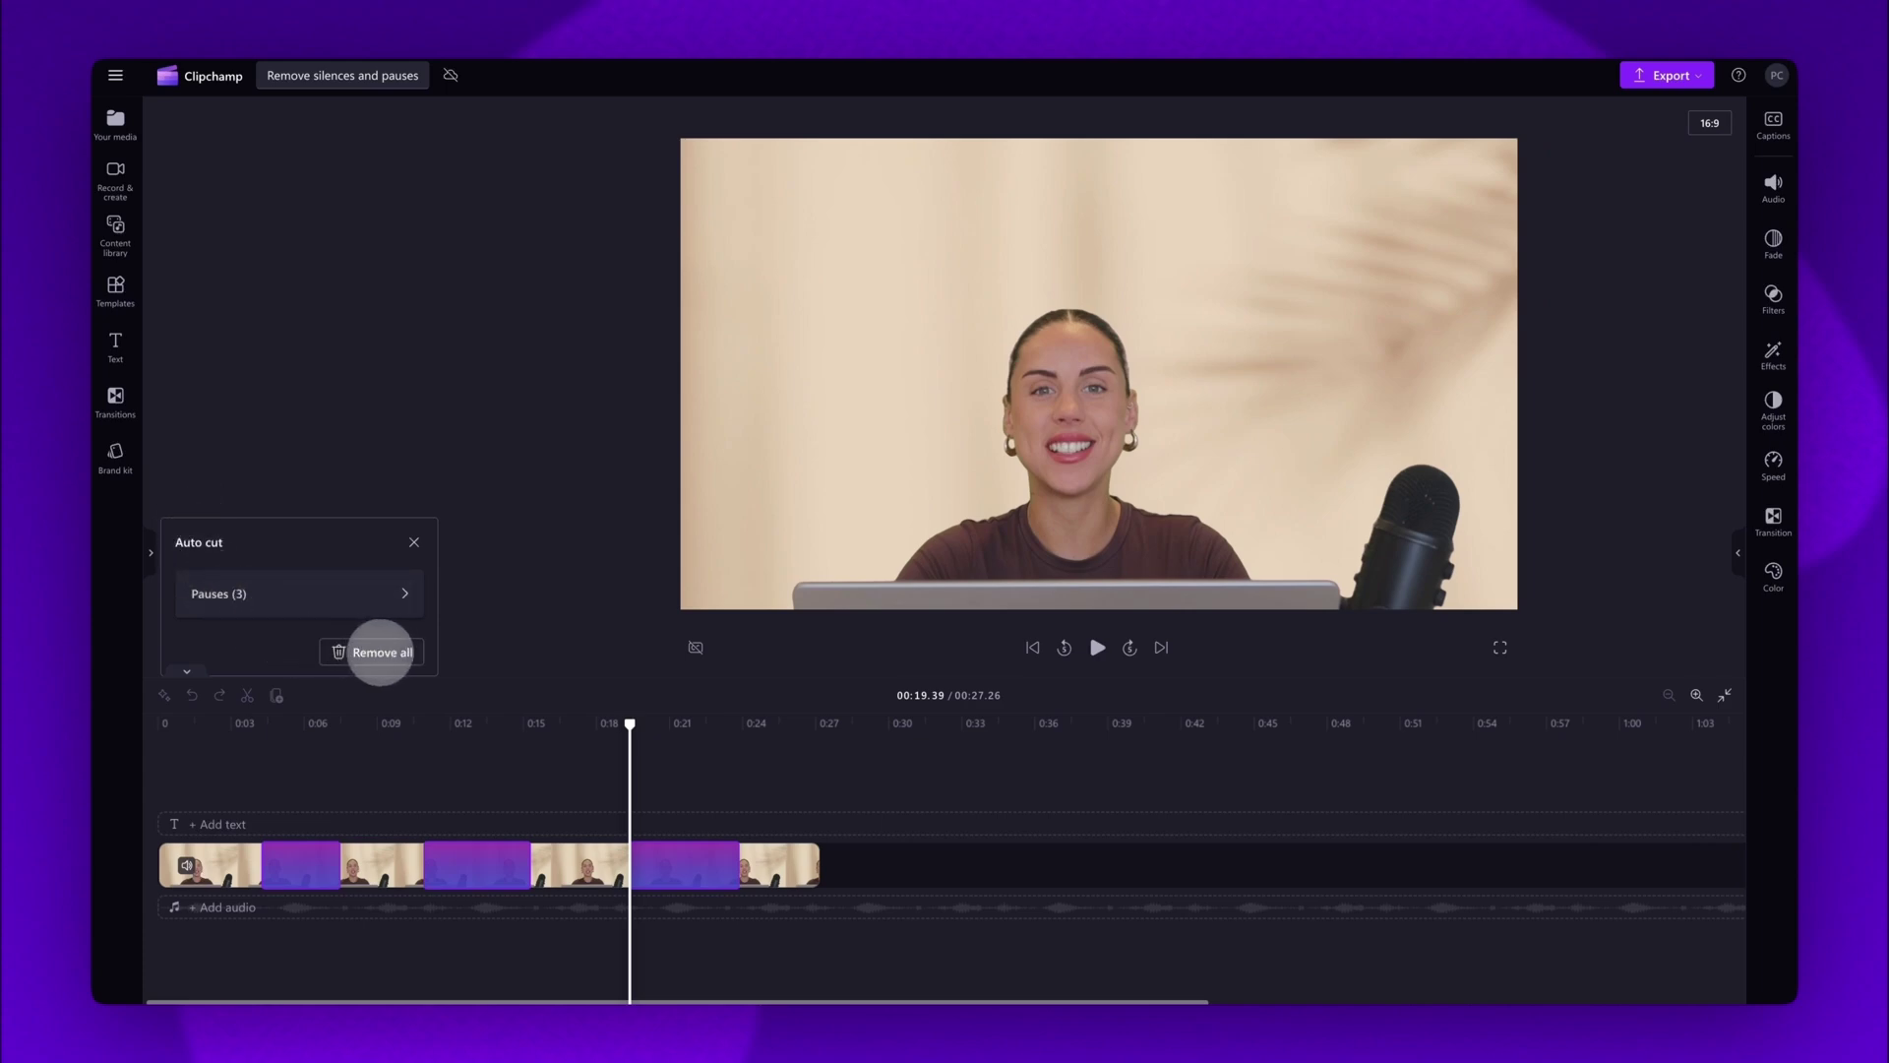
Remove all three pauses and play the 00:15.10 video from the start
click(382, 651)
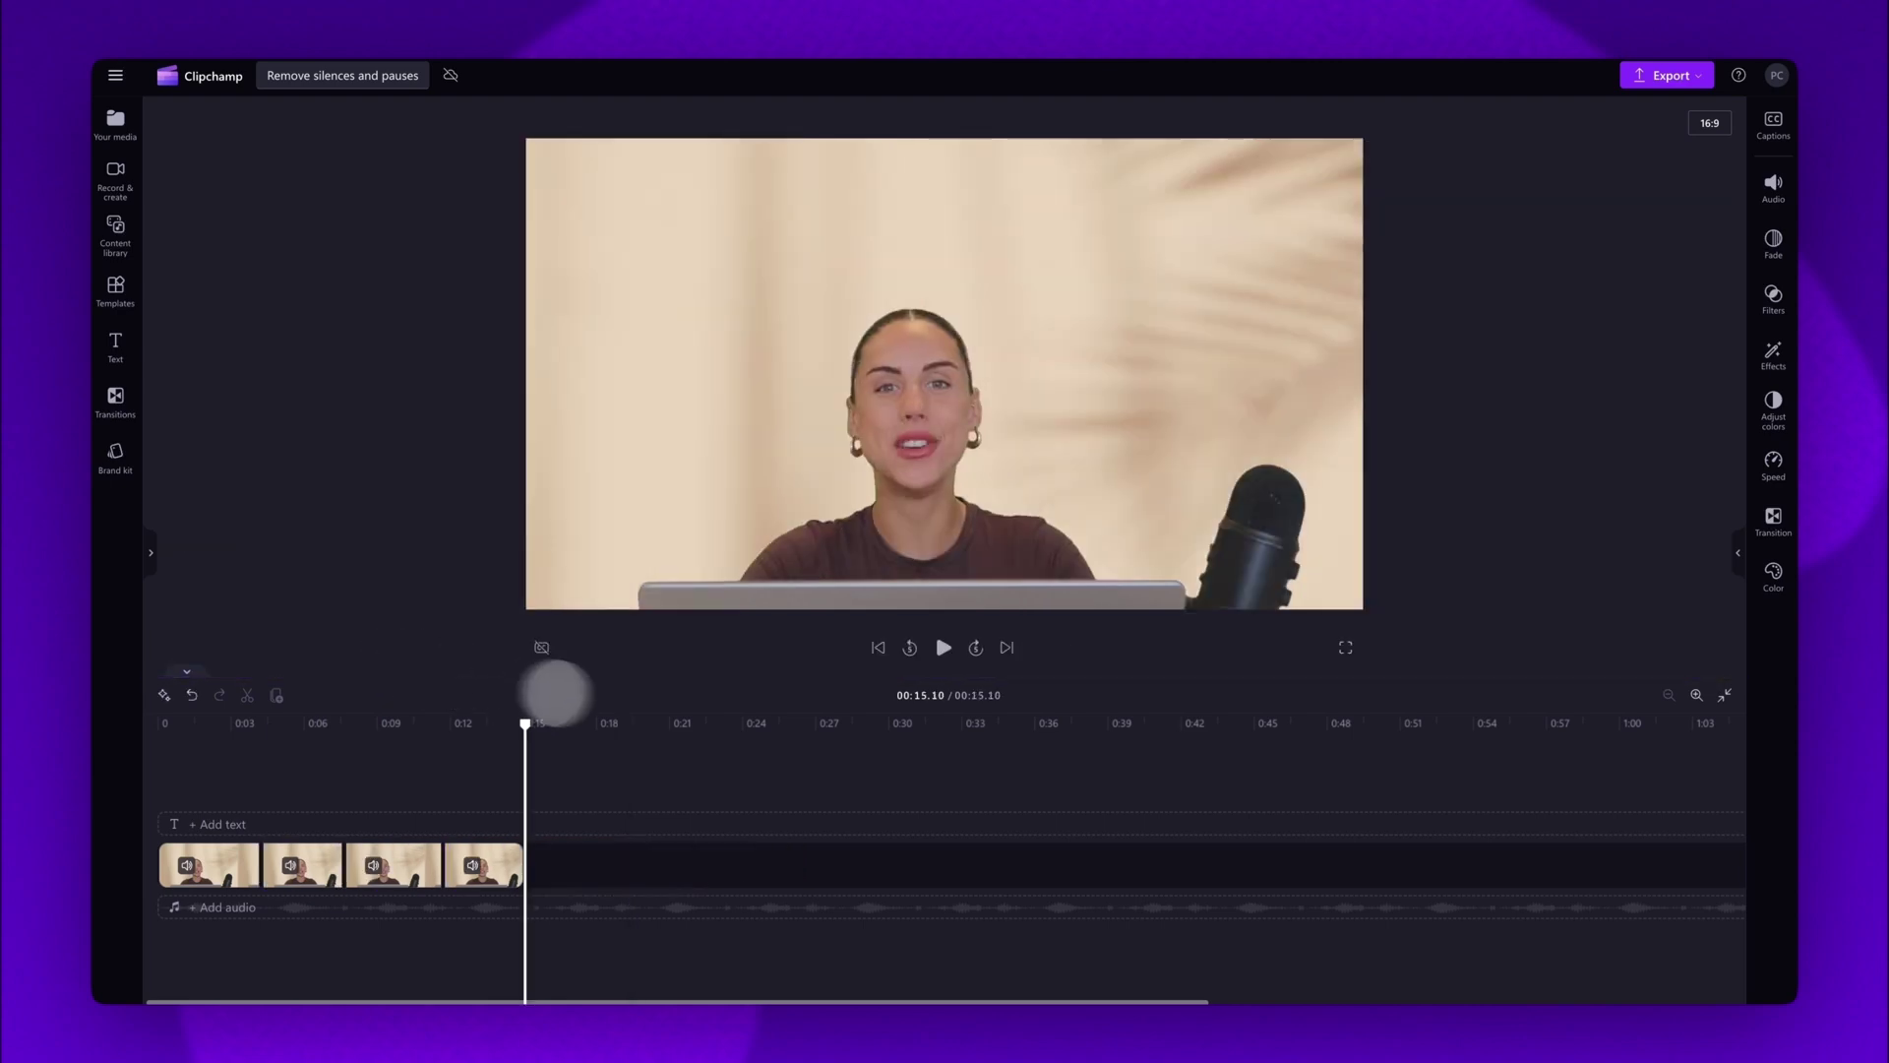
click(875, 648)
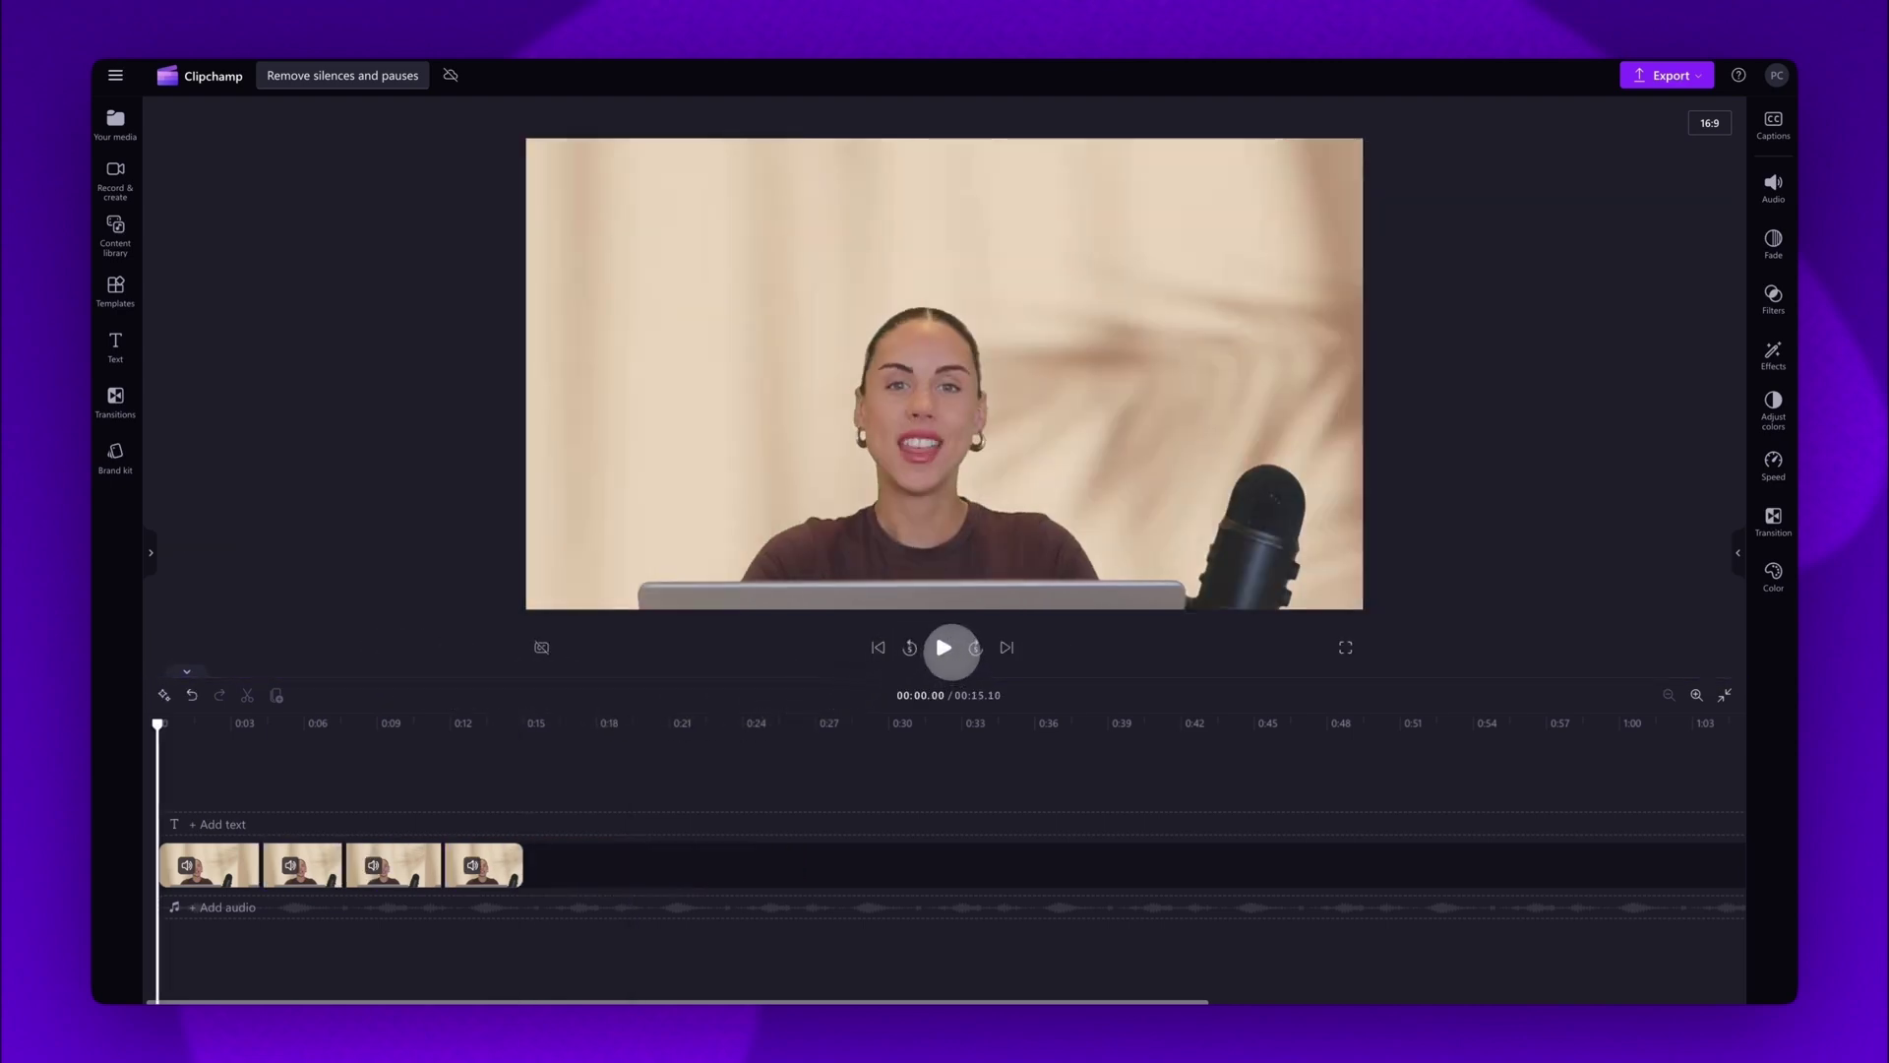
click(944, 647)
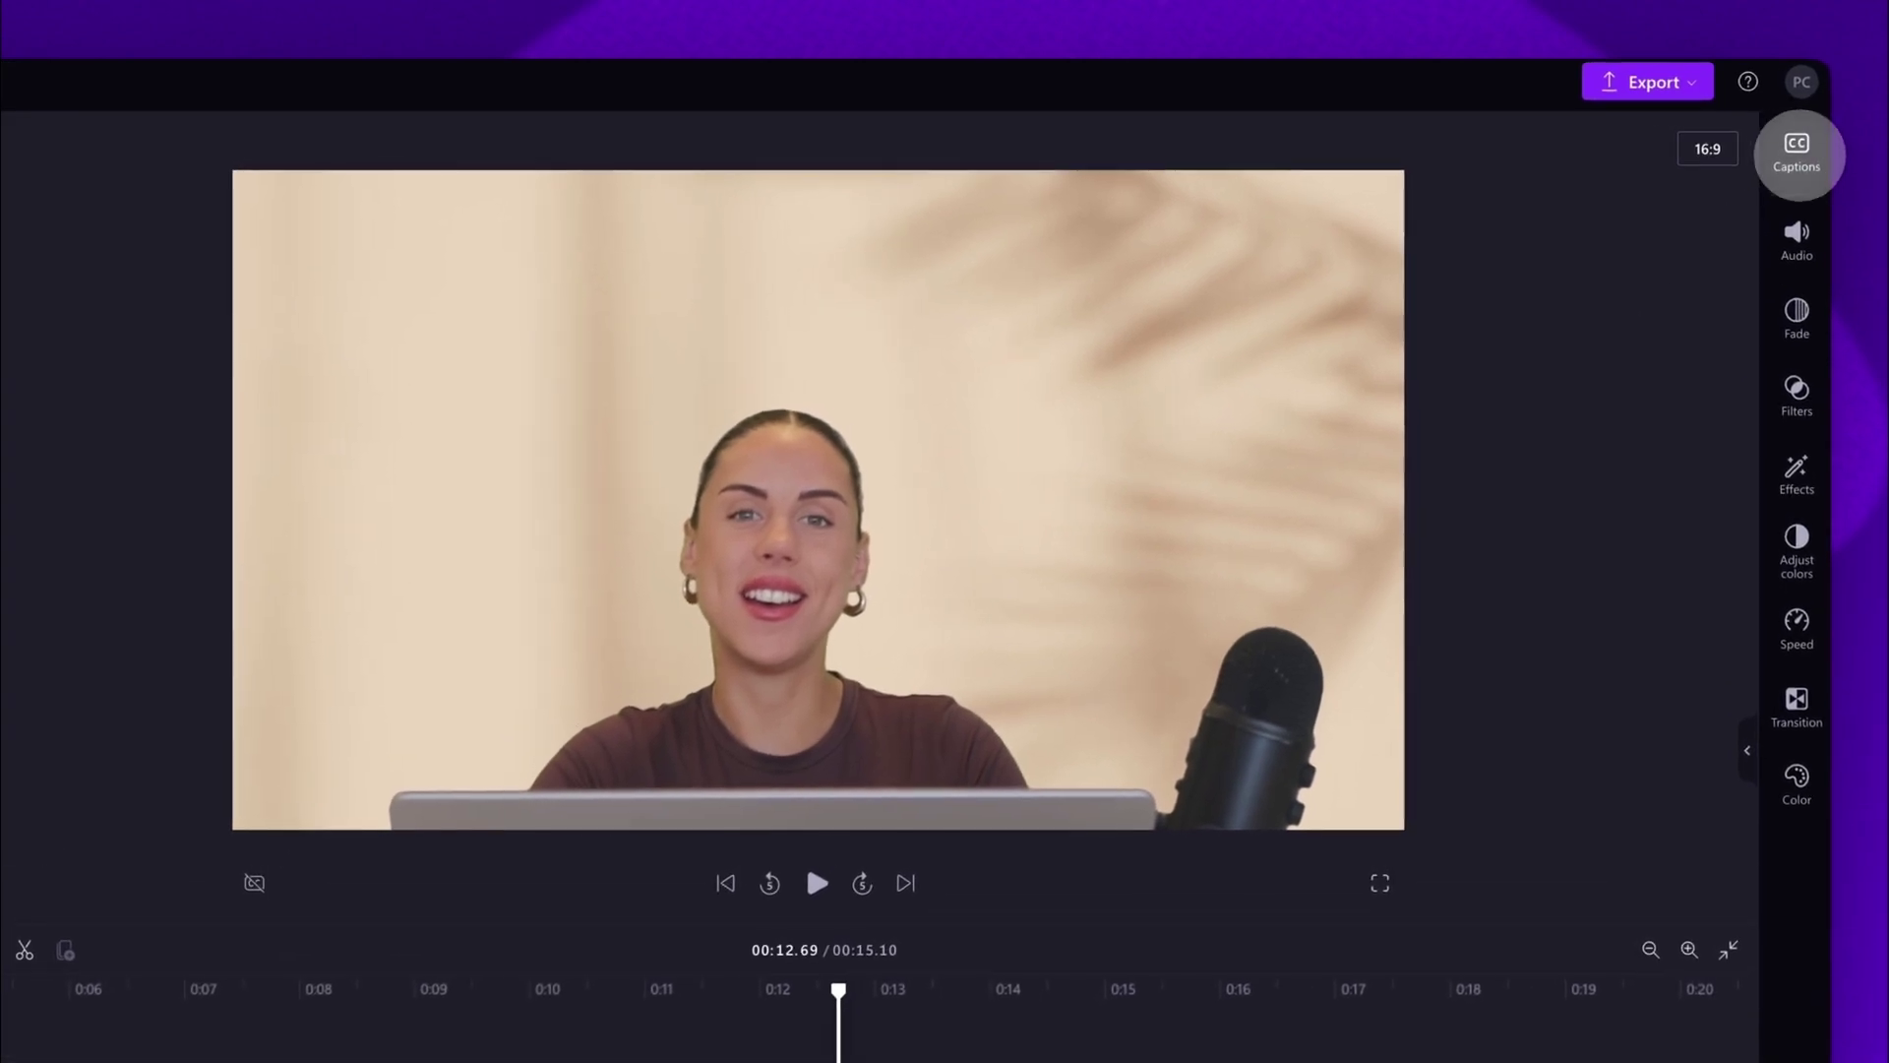
Show the Captions transcript and download the captions as an SRT file
click(1797, 148)
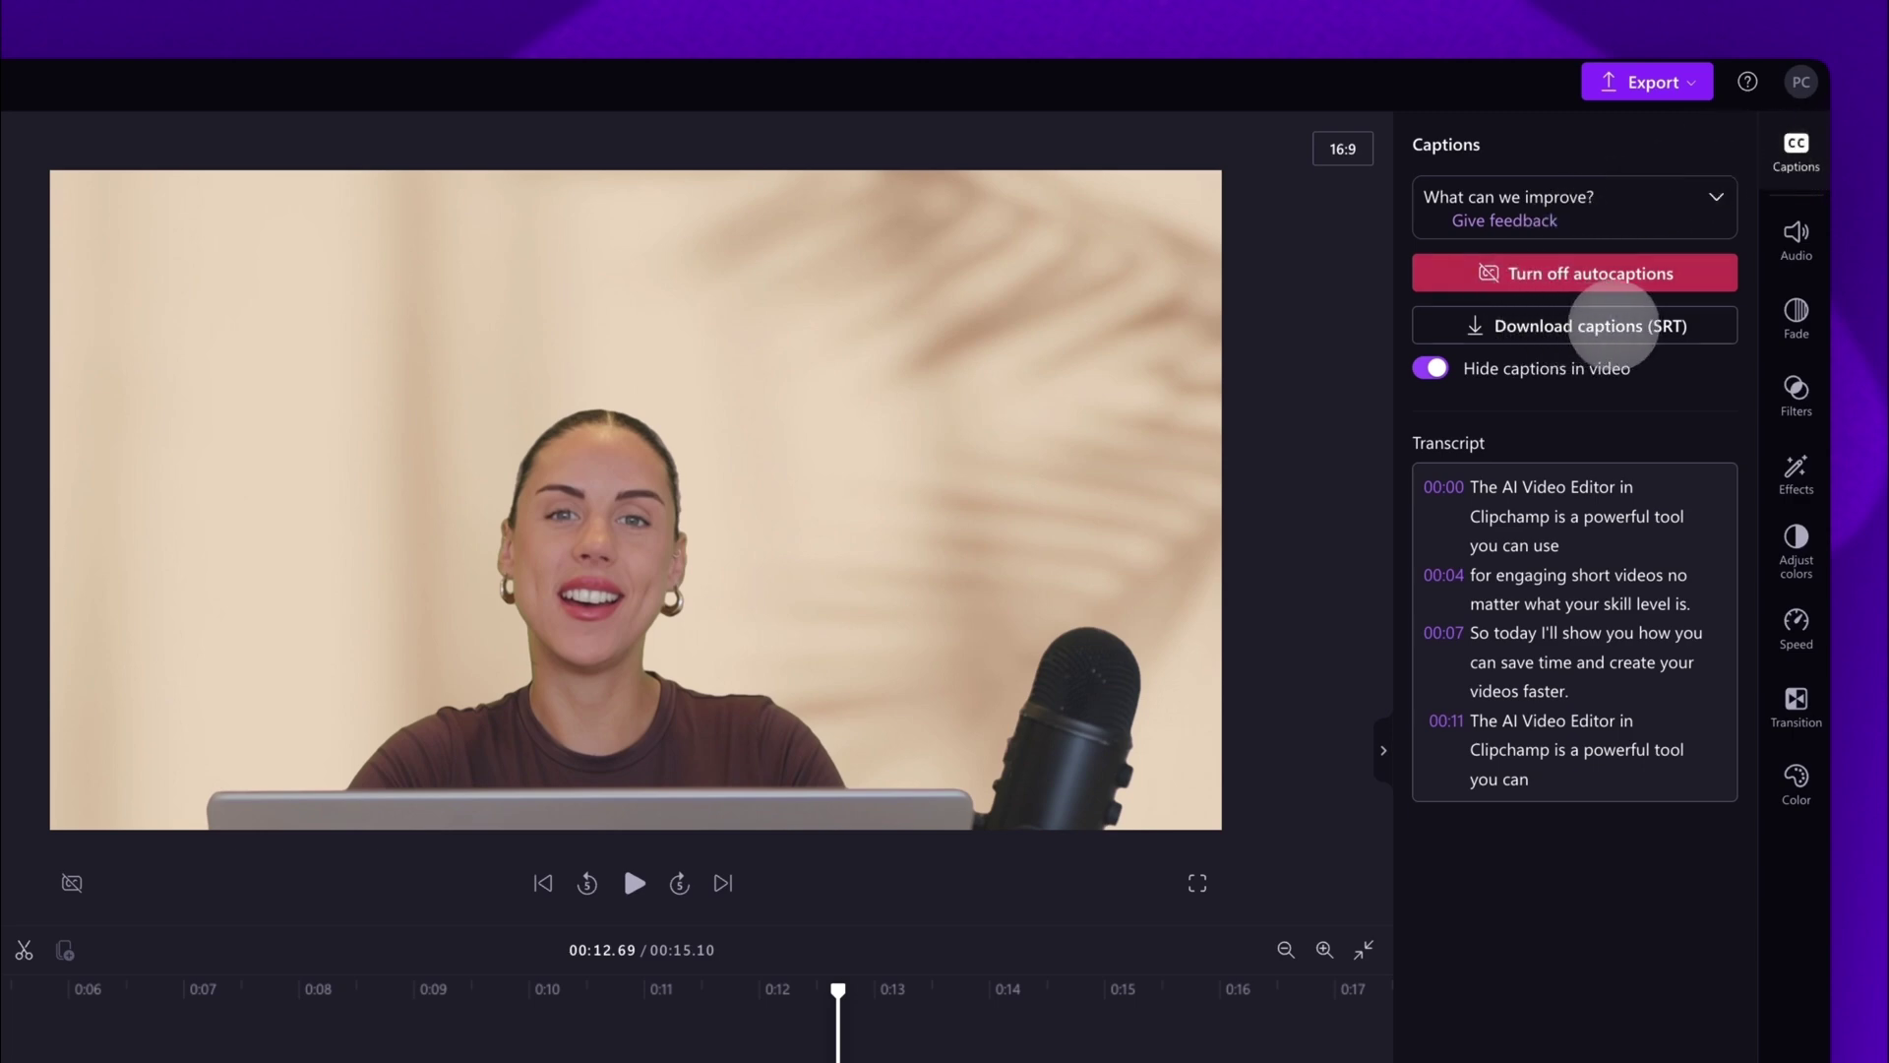
click(1609, 327)
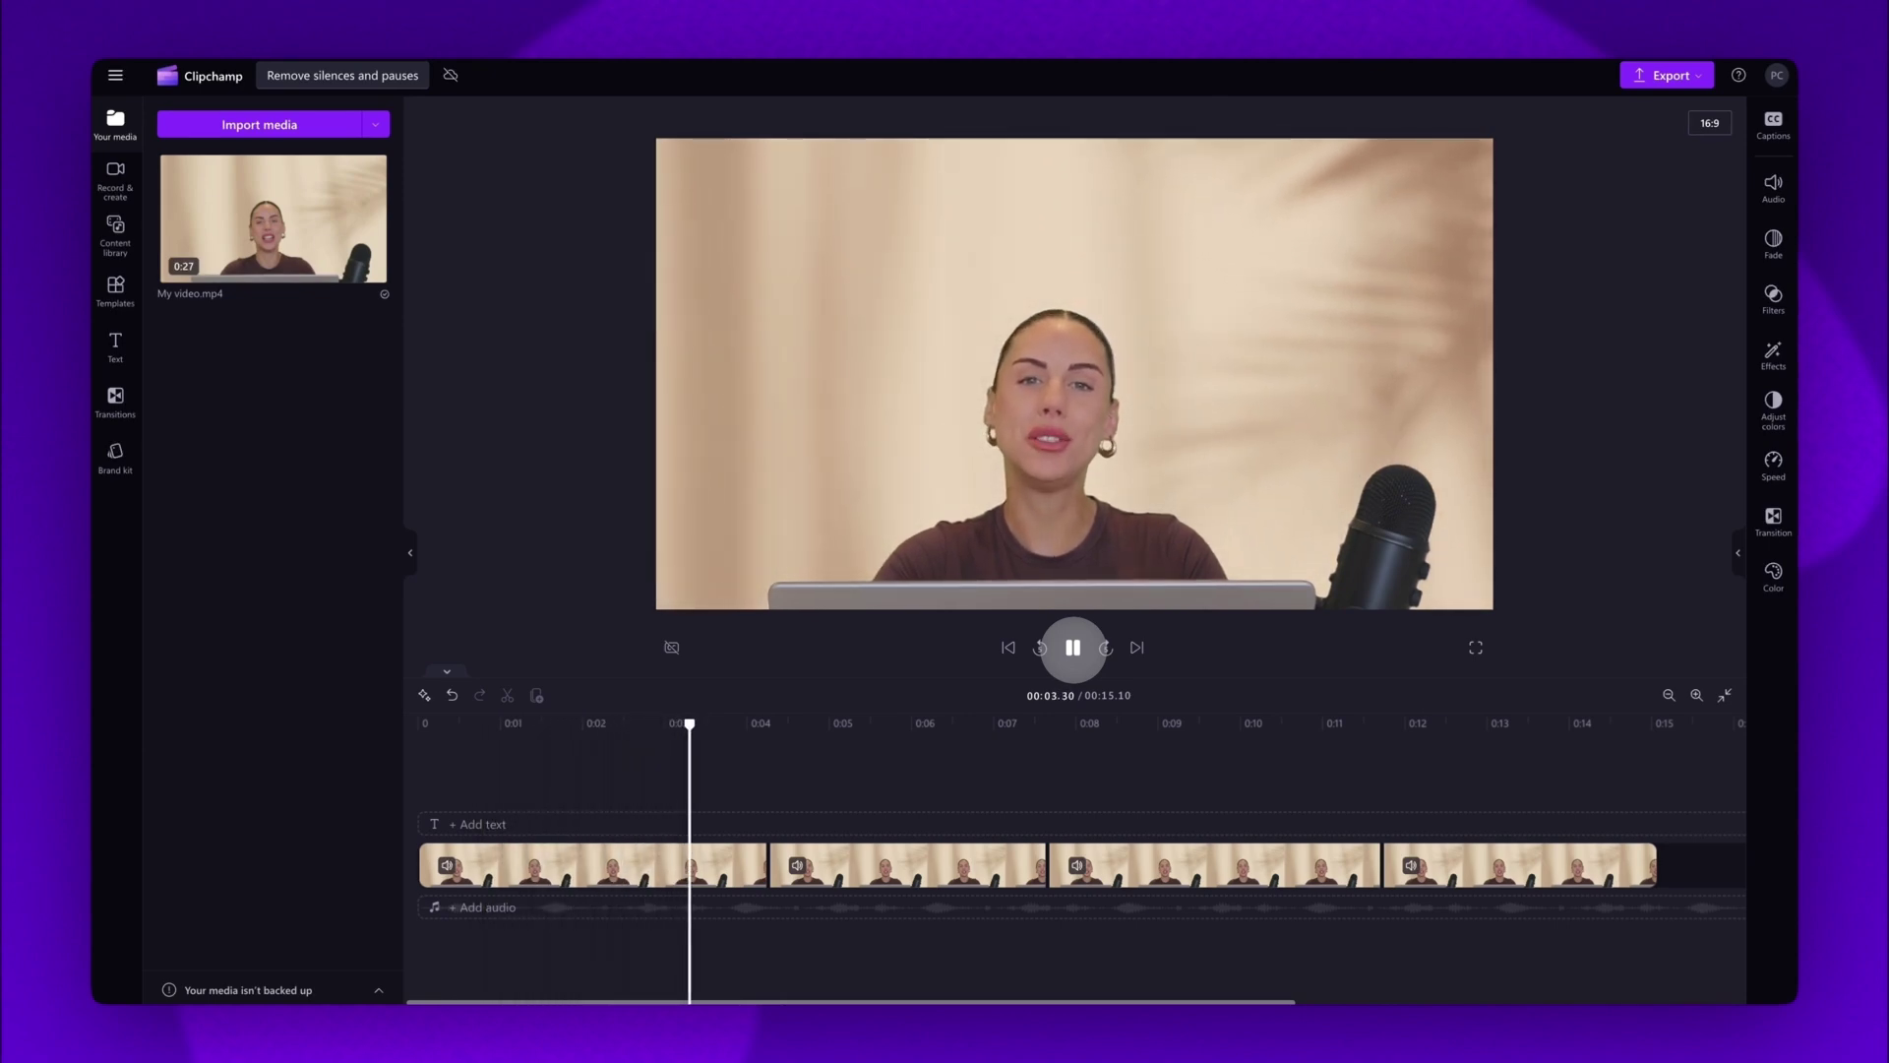
Pause playback and export the video as Remove silences and pauses.mp4 in 1080p
click(1074, 646)
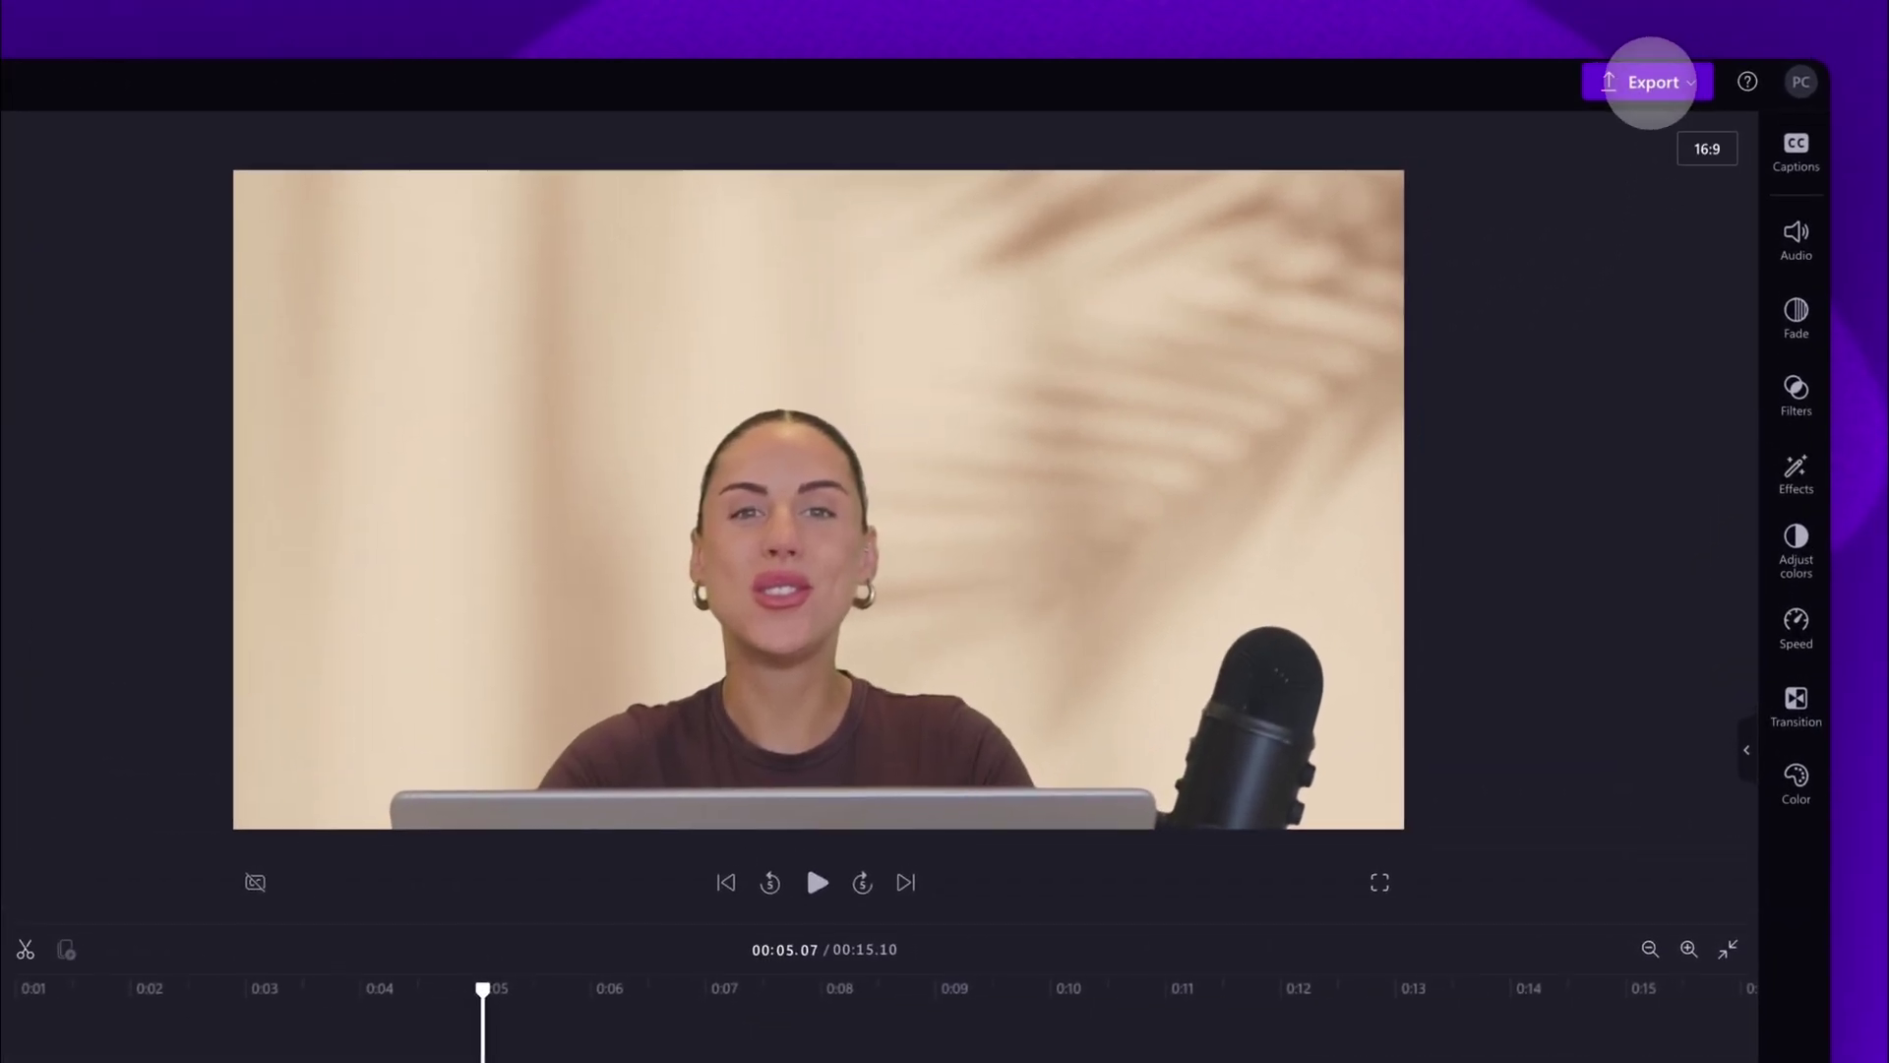
click(1650, 81)
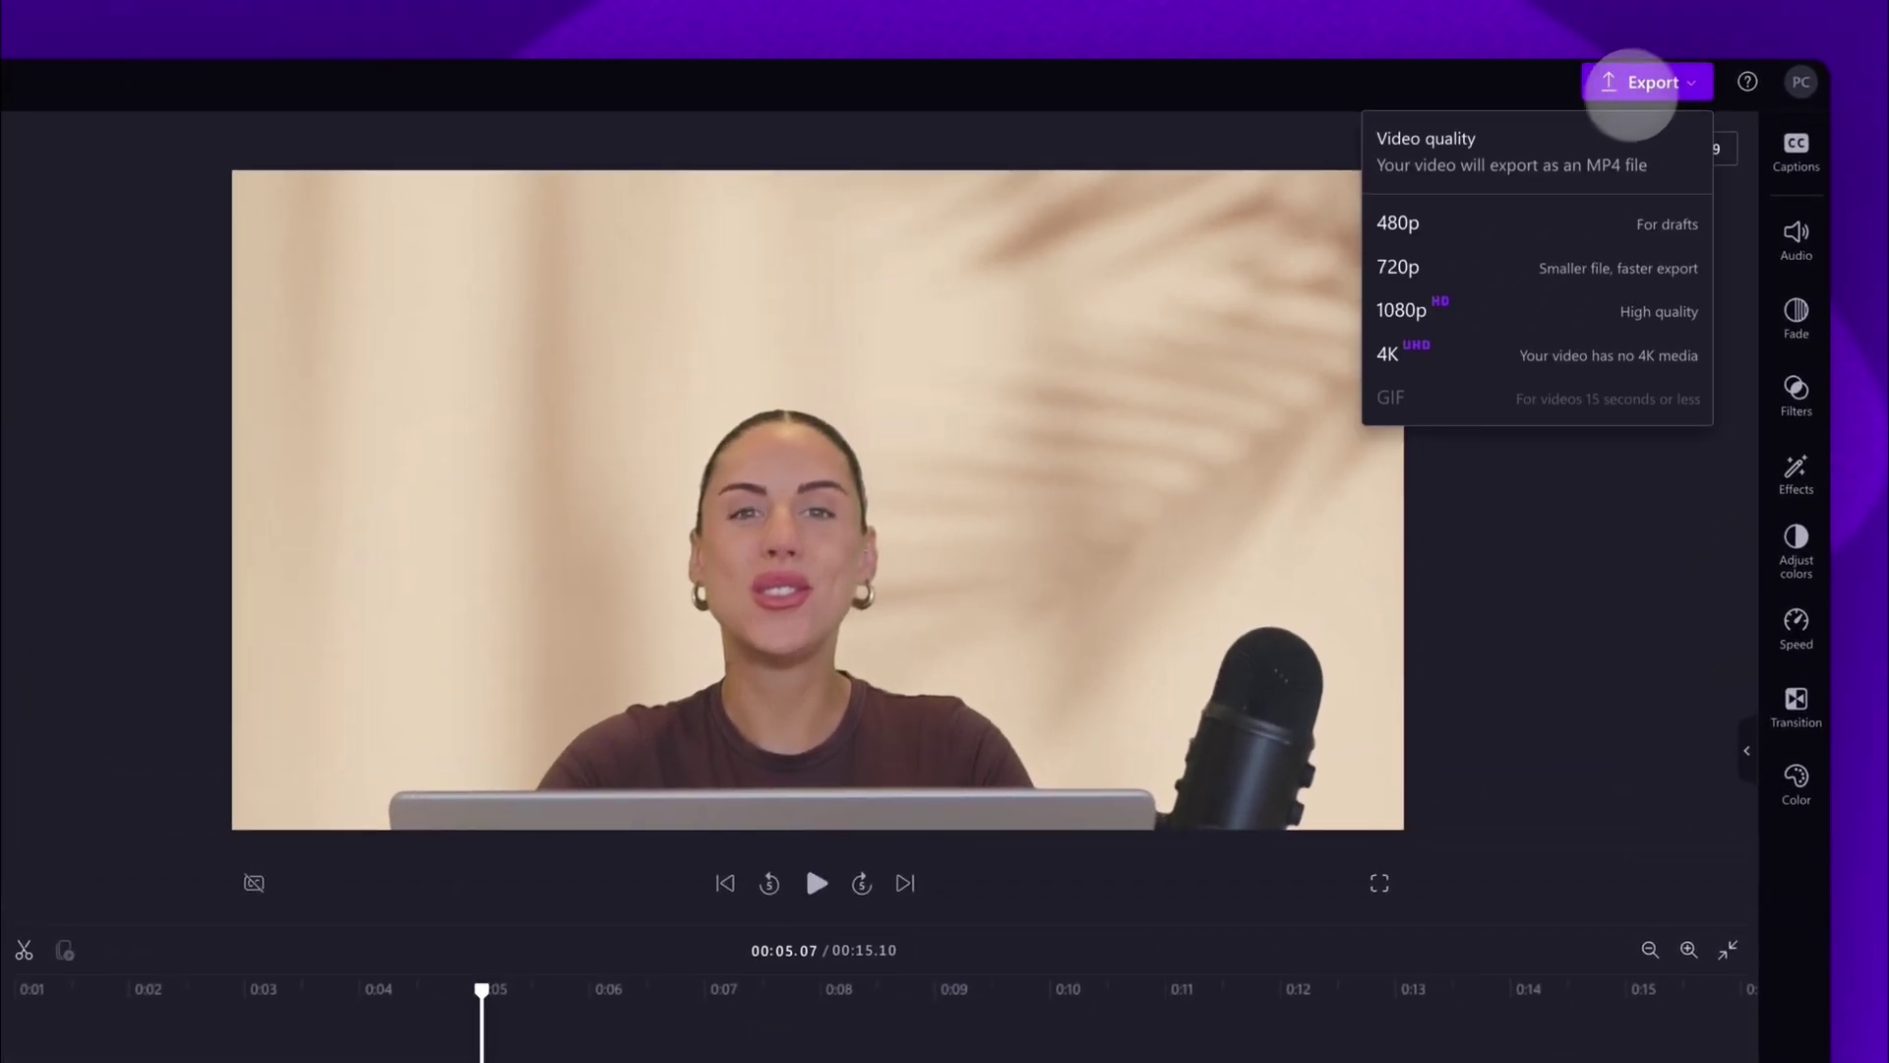
click(1519, 305)
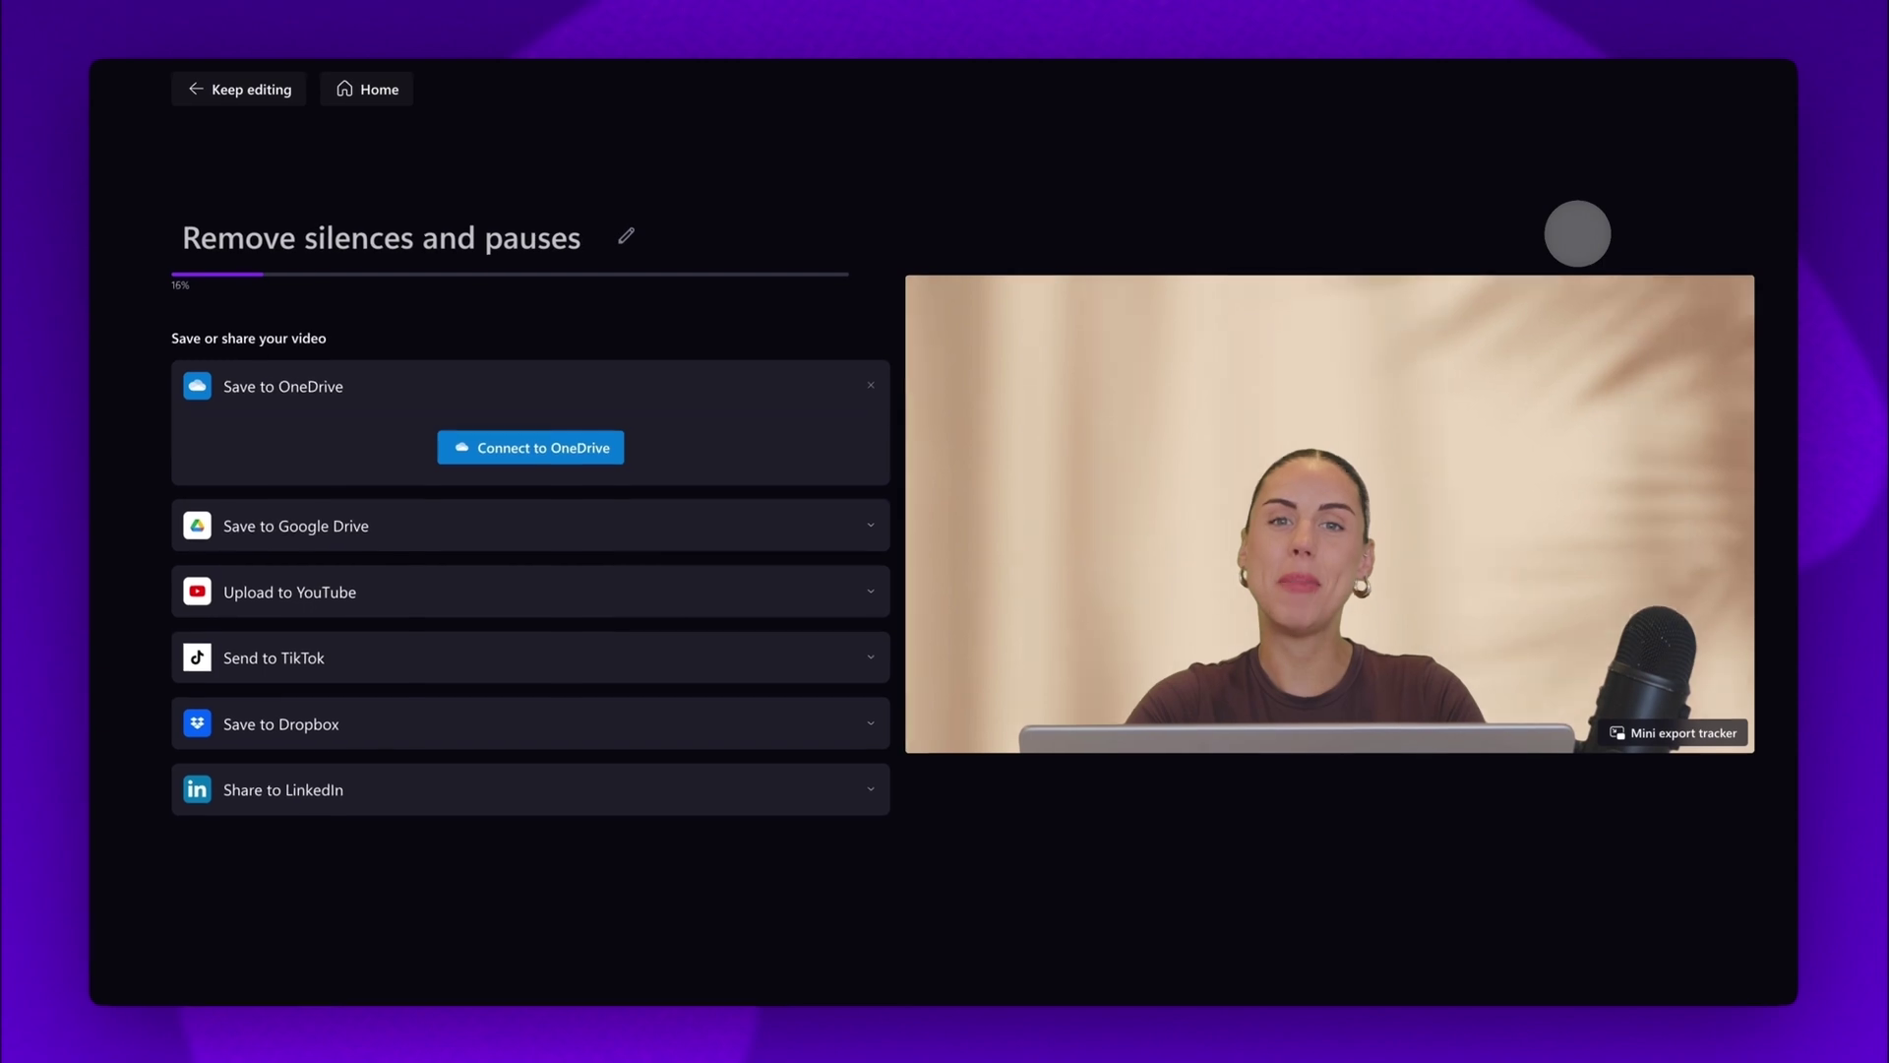